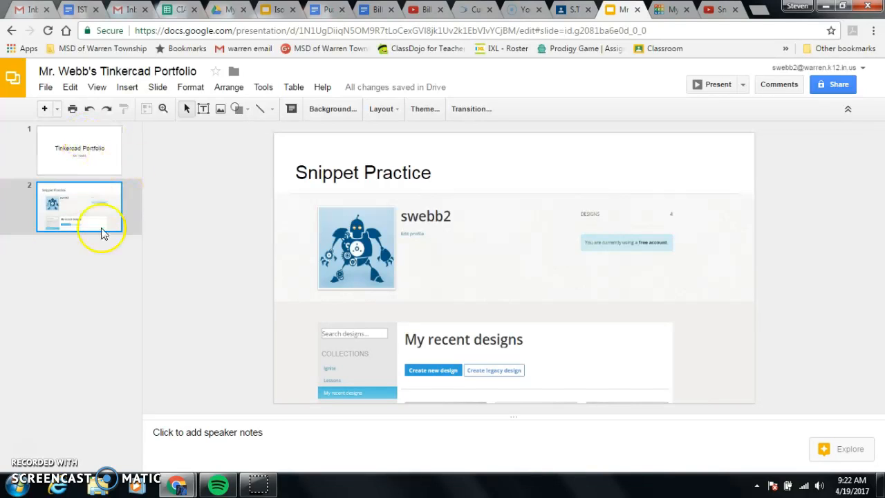
- Add a new slide after the Snippet Practice slide and title it "Tinkercad Practice Day 1"
left_click(123, 88)
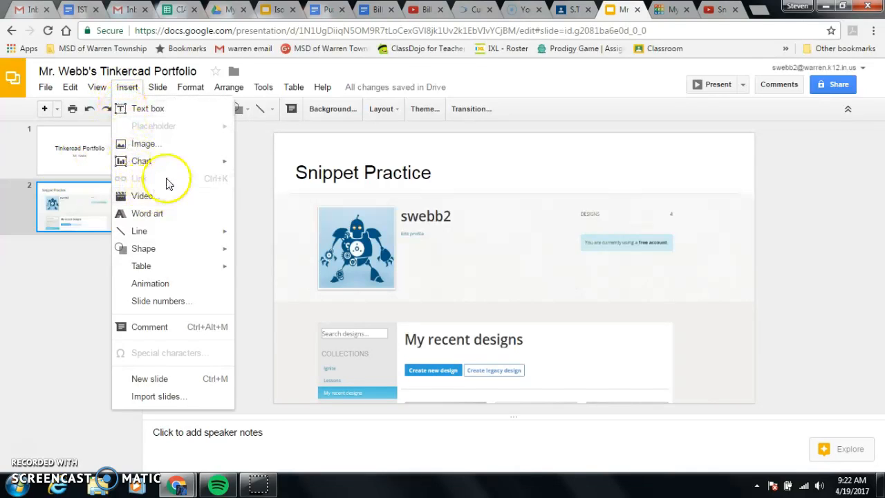
left_click(181, 378)
left_click(526, 180)
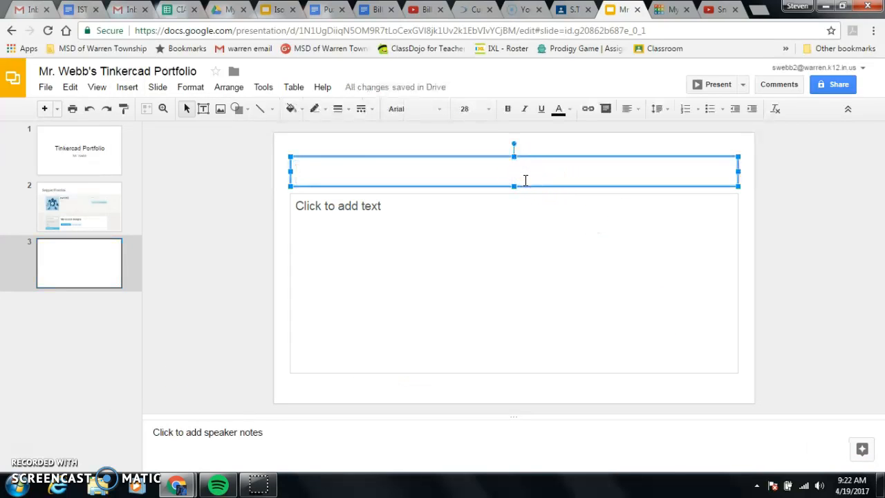
type("T")
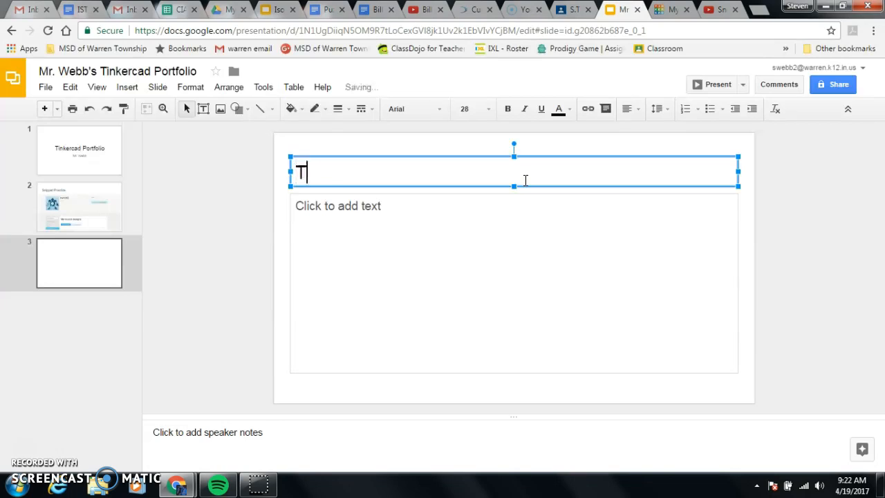
type("inkercad ")
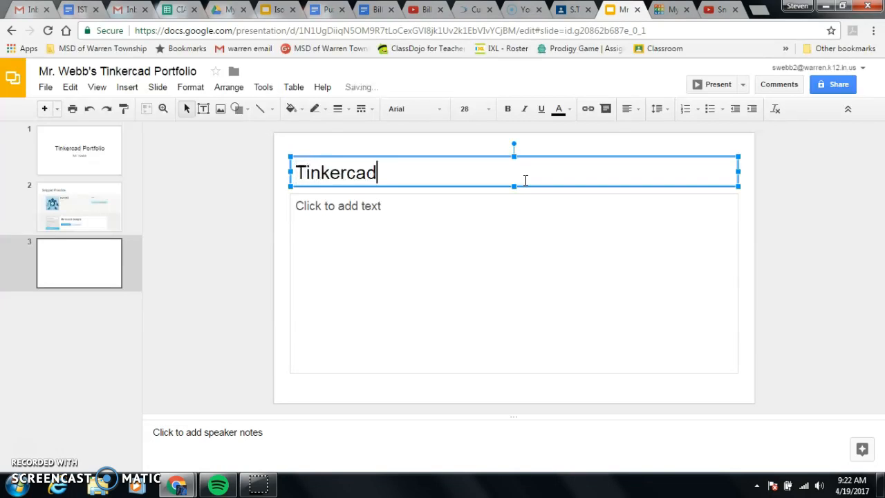
type("Practice ")
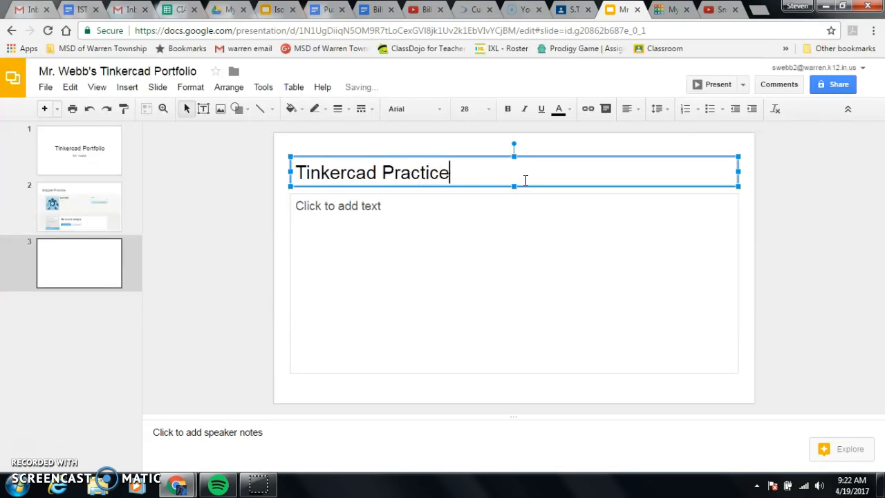
type("Day ")
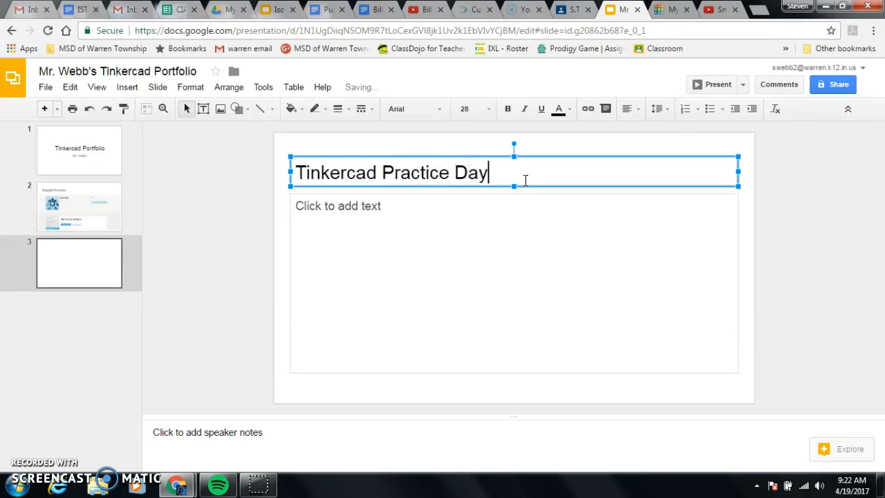
type("1")
left_click(443, 220)
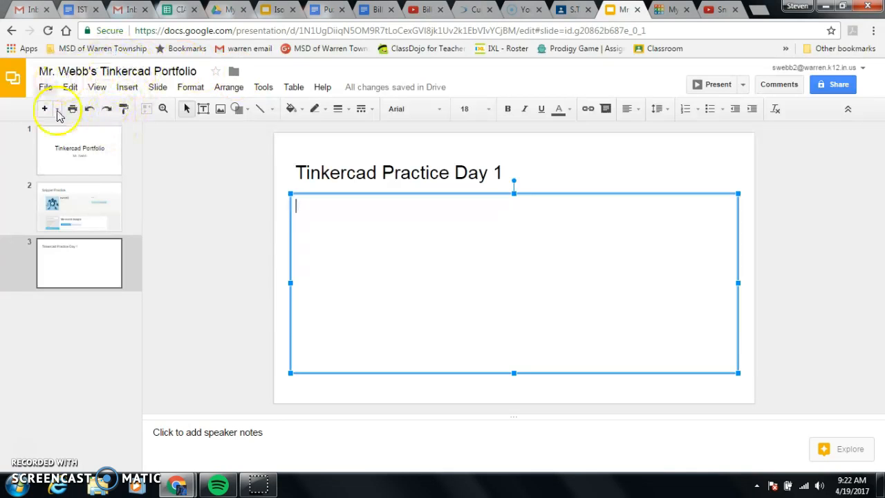
left_click(69, 266)
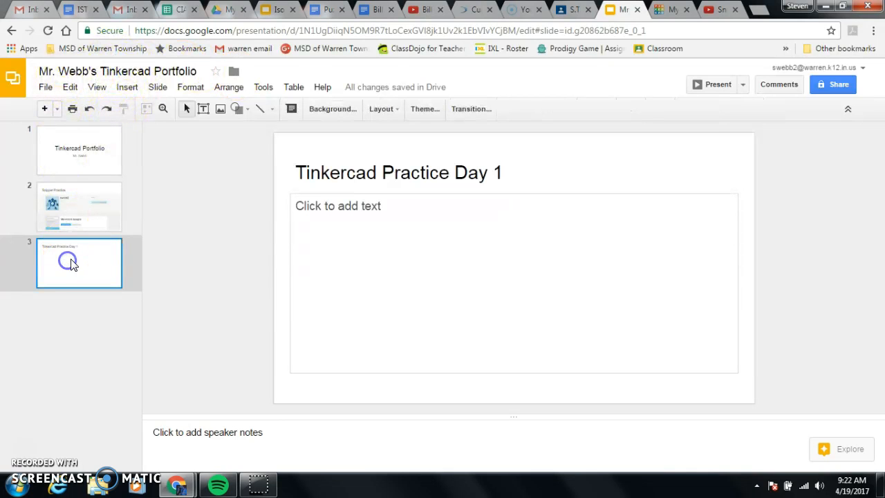
left_click(447, 179)
left_click(481, 254)
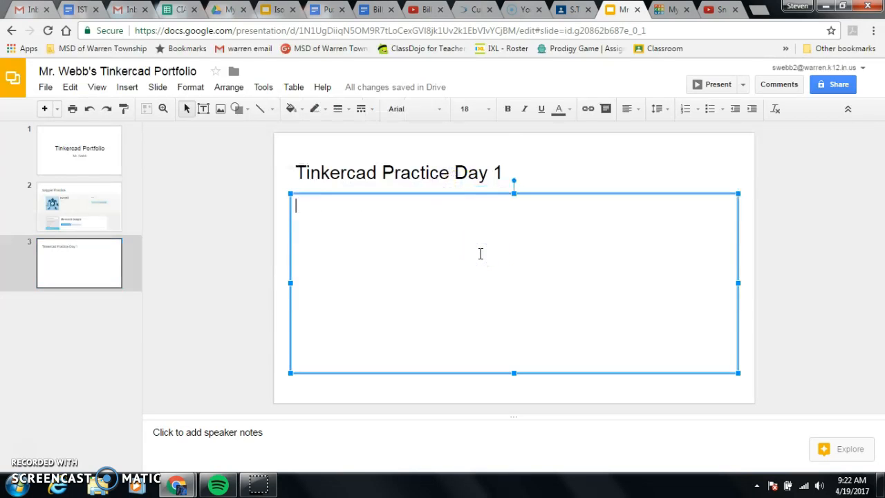
- Switch to Tinkercad and open the design named "practice" from the recent designs for editing
left_click(673, 11)
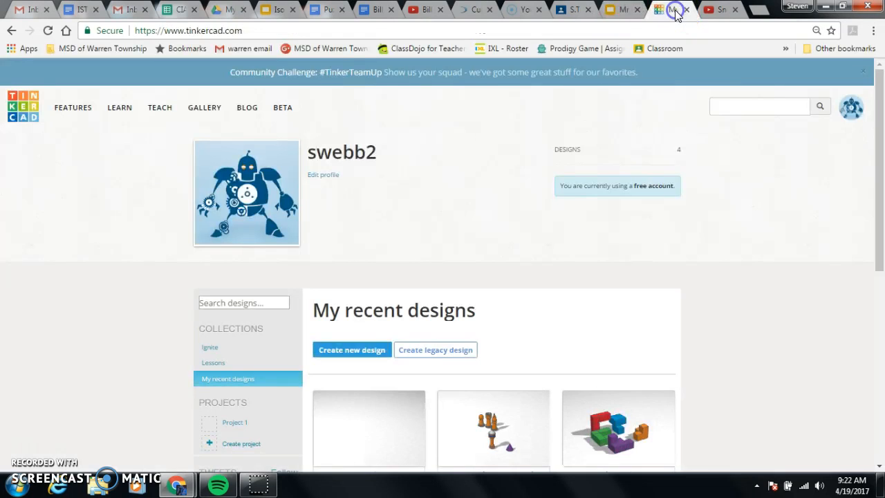
scroll(786, 203, "down", 1)
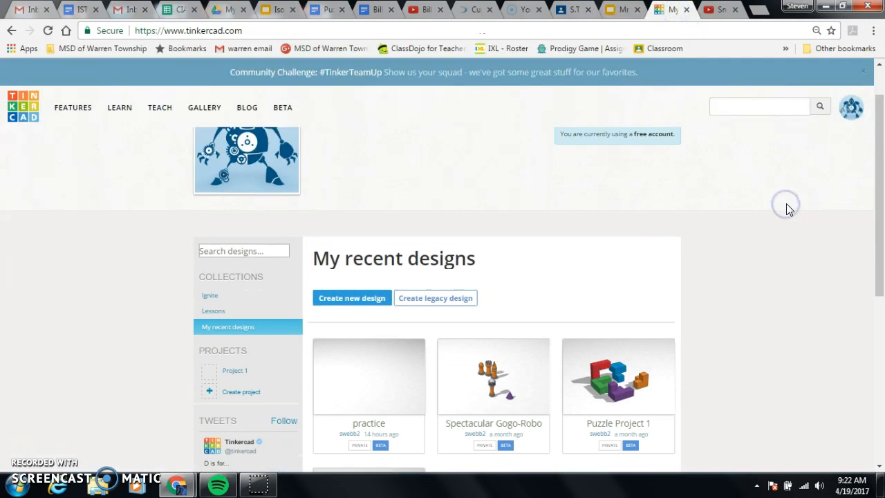
scroll(790, 210, "up", 1)
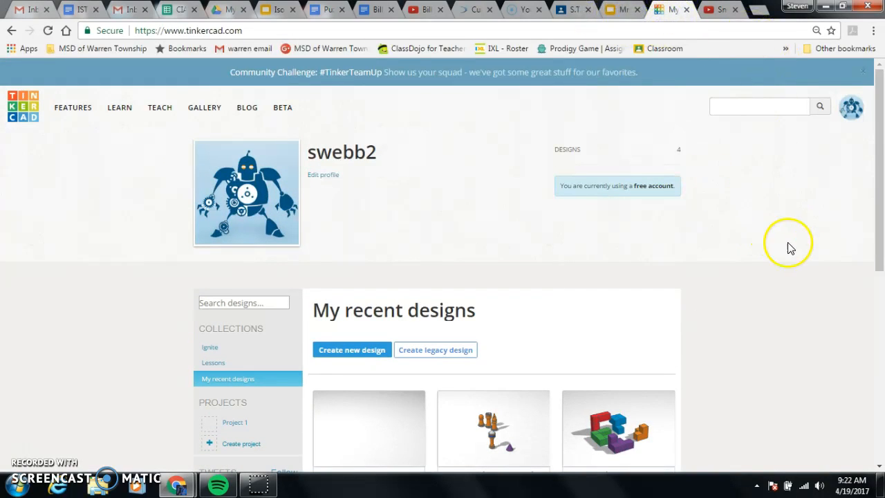
scroll(774, 267, "down", 3)
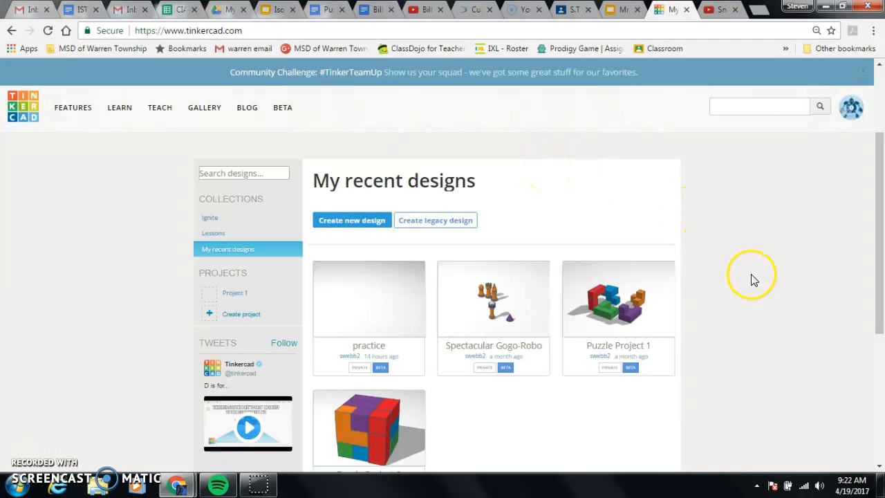
mouse_move(369, 321)
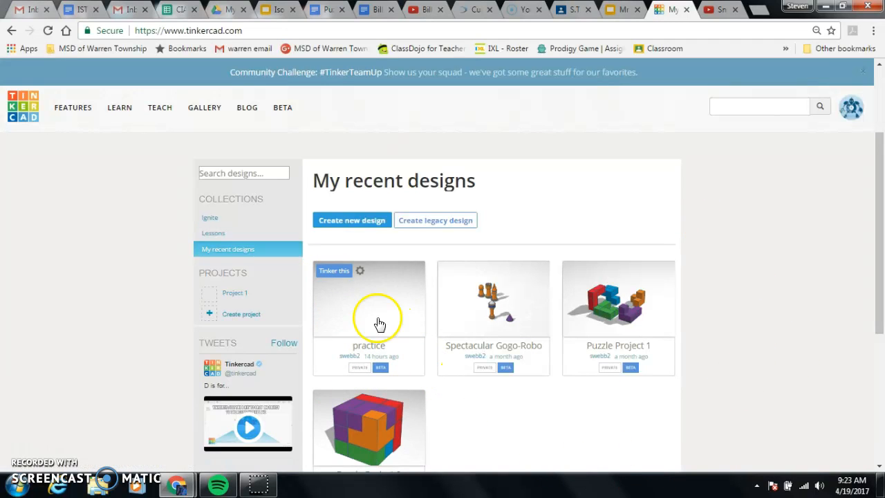
left_click(332, 275)
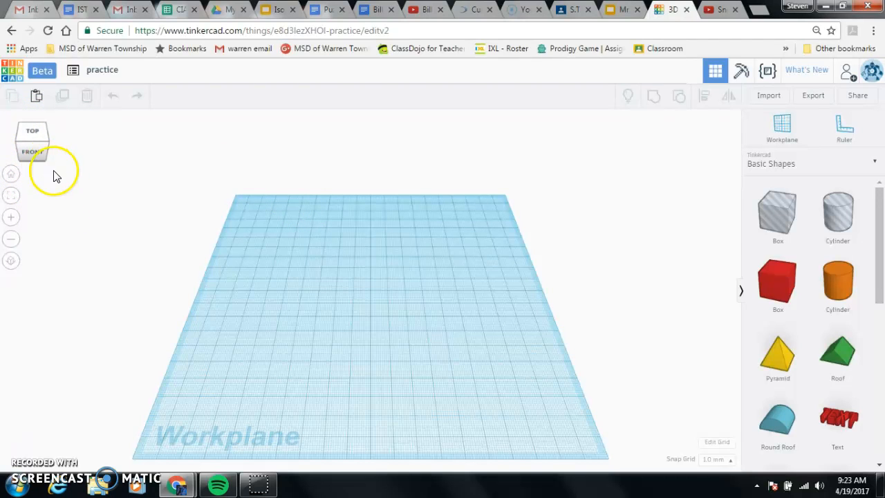
- View the empty workplane from the front, back and top, and restore the home view
left_click(34, 159)
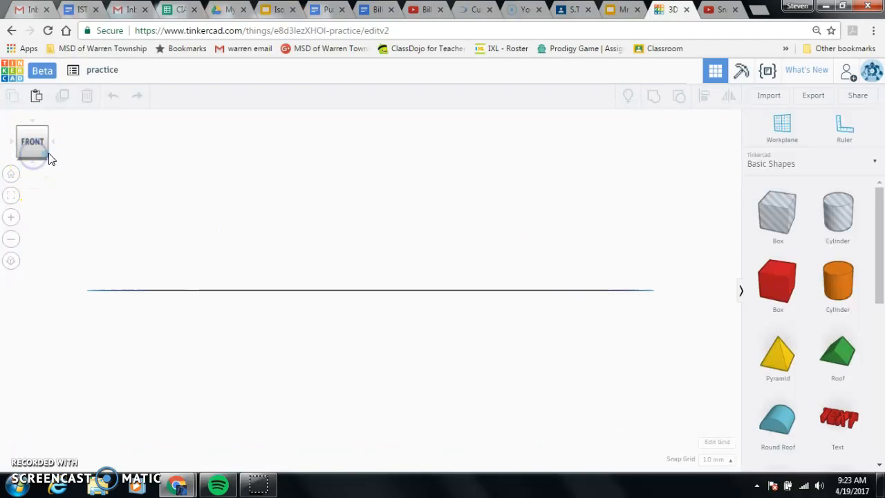
left_click(53, 142)
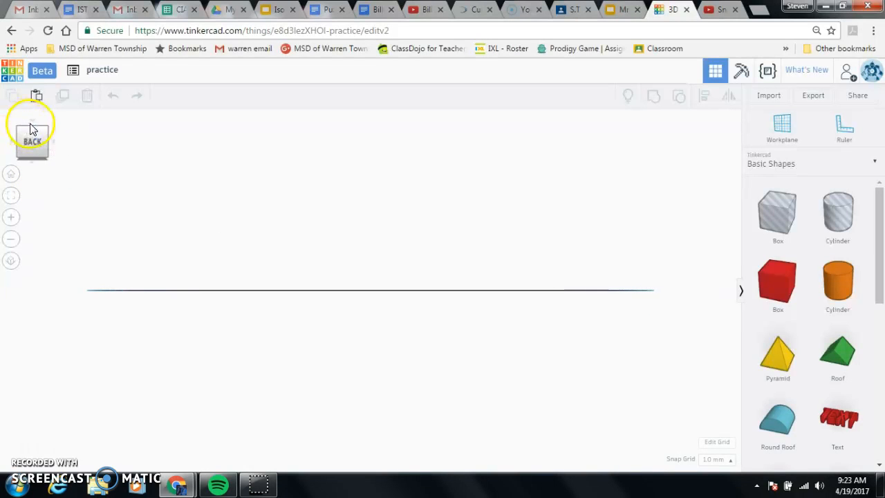
left_click(29, 118)
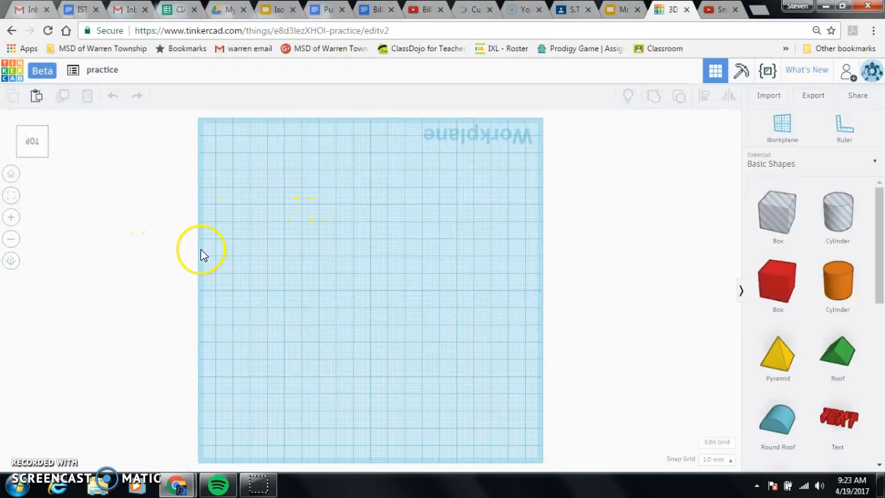
left_click(10, 174)
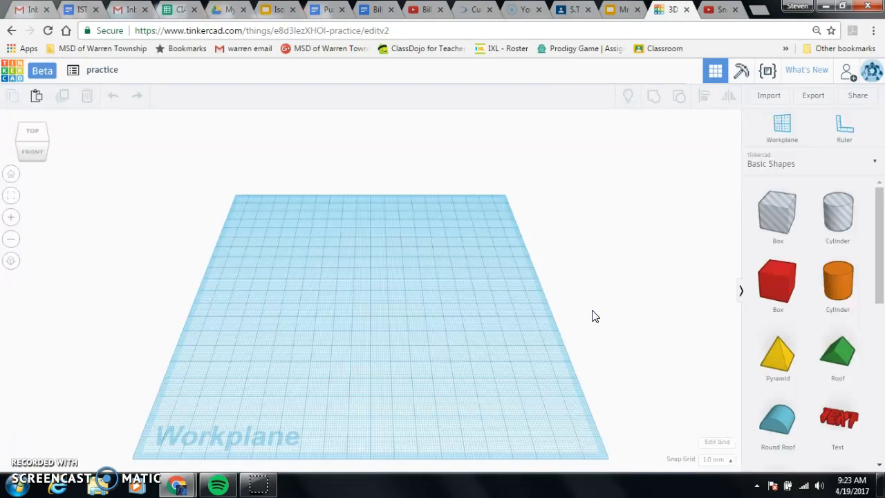
- Place a solid red box near the back left corner of the workplane
left_click(594, 283)
left_click_drag(787, 289, 265, 263)
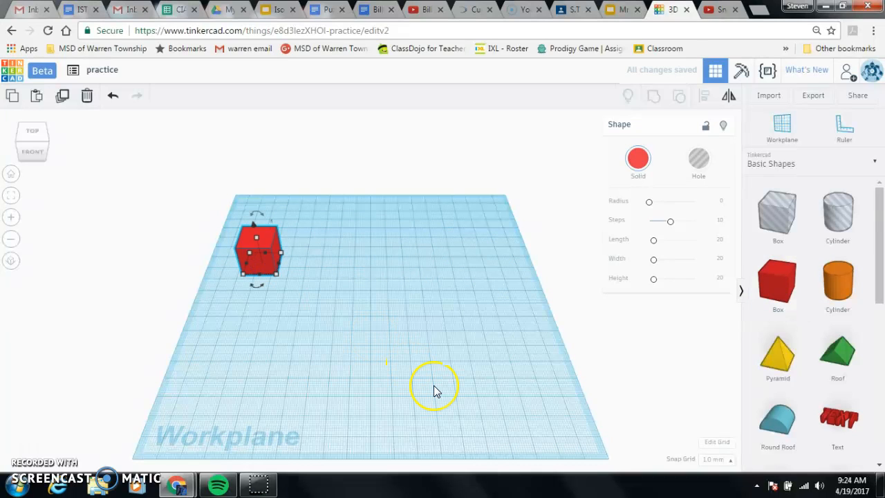
- Move the red box a short distance to the right and undo the move
left_click_drag(262, 266, 298, 266)
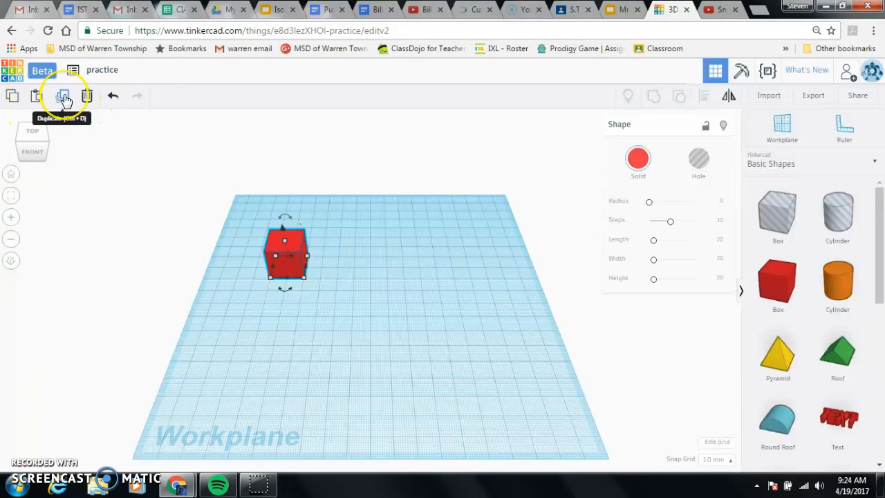
left_click(111, 101)
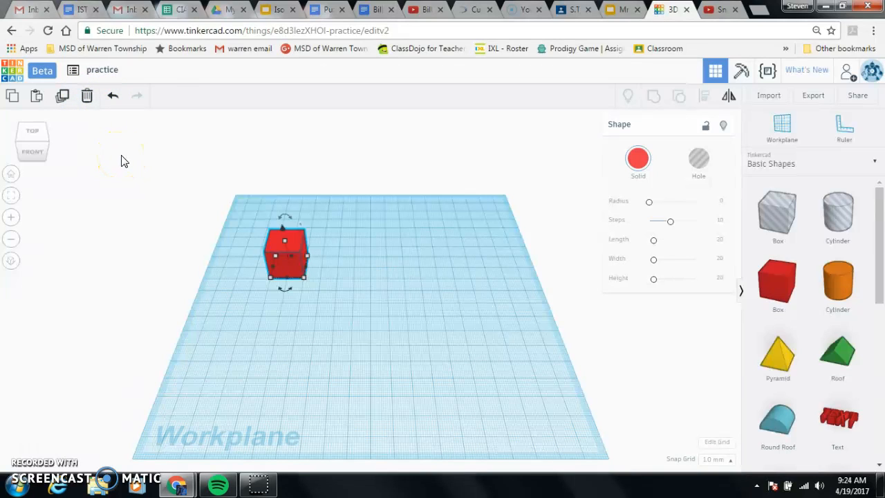
left_click(112, 101)
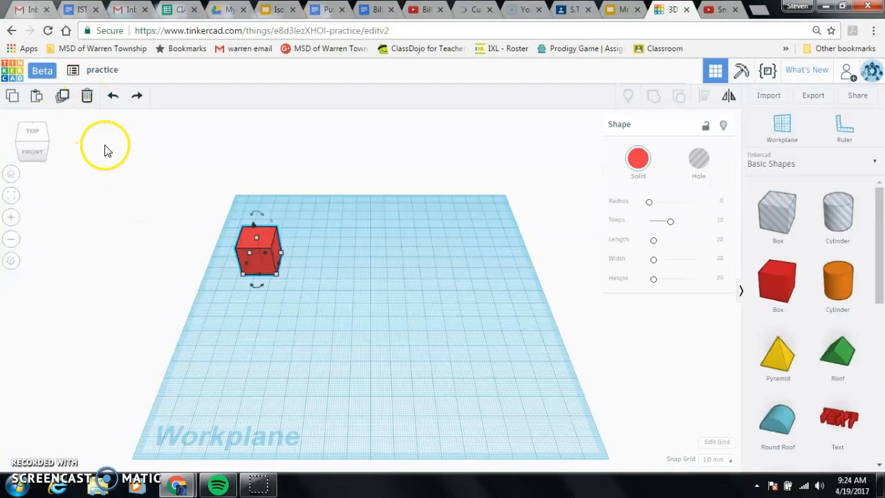
- Duplicate the red box and move the copy about 39 mm to the right of the original
left_click(63, 102)
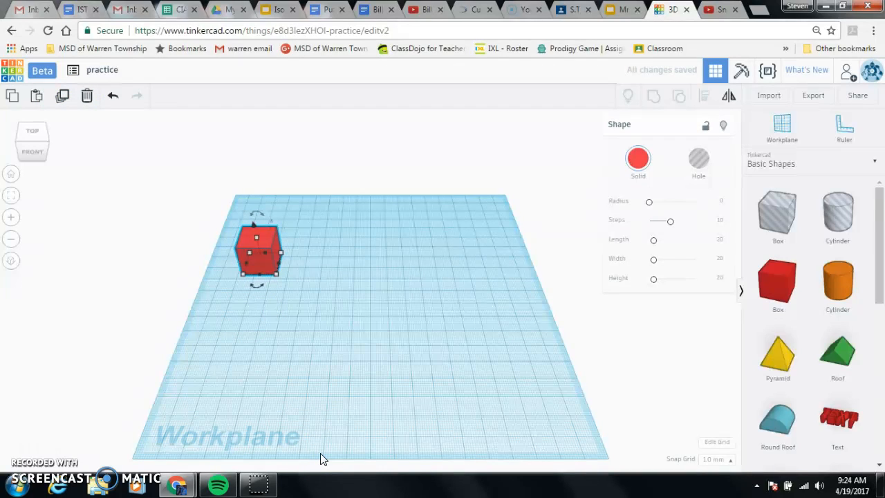
left_click(336, 352)
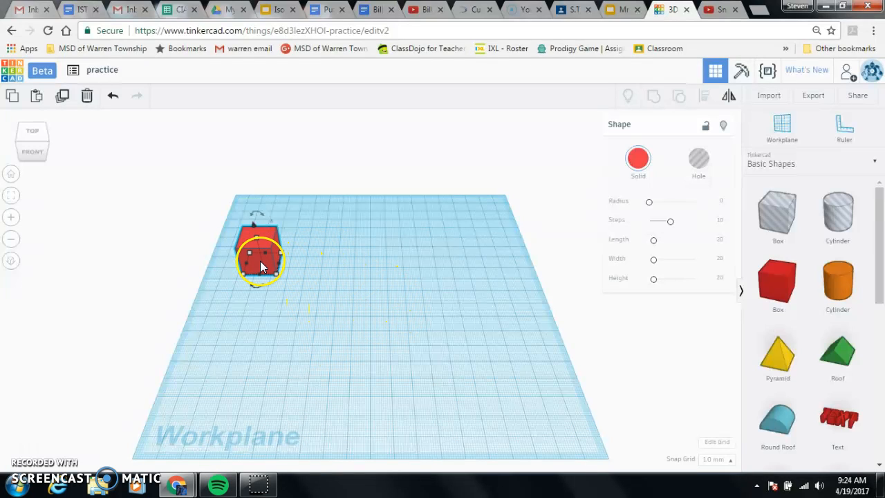
key("ctrl+d")
left_click_drag(259, 261, 327, 259)
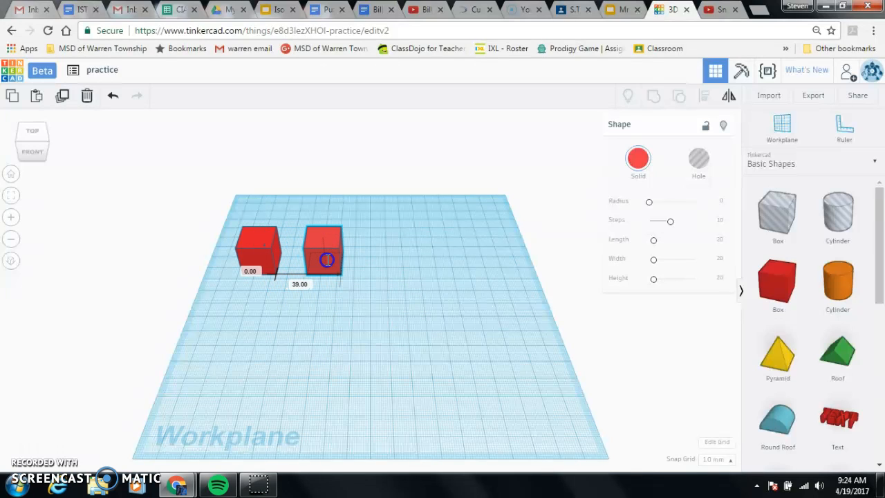
left_click(391, 339)
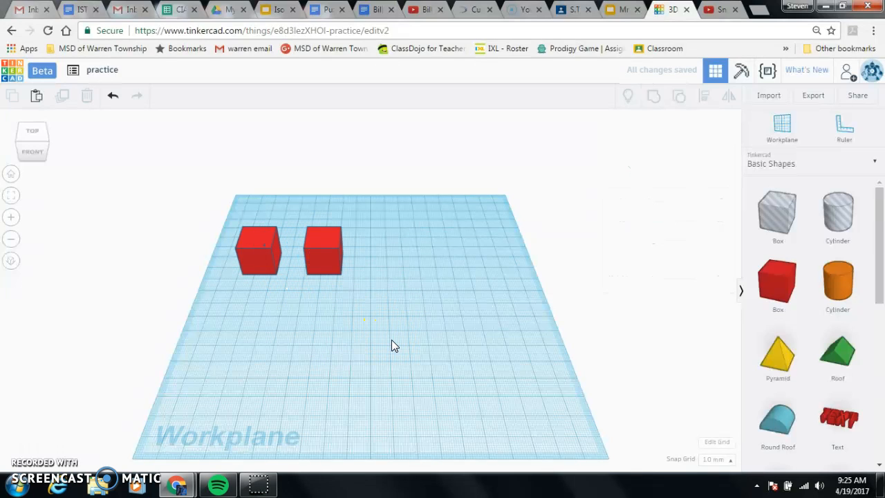
left_click(421, 308)
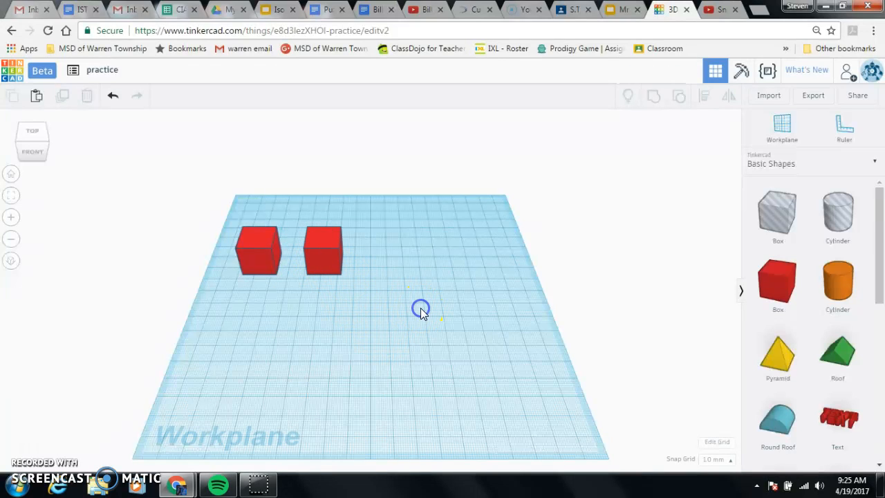
- Change the solid color of the right-hand box to the green preset swatch and deselect it
left_click(321, 263)
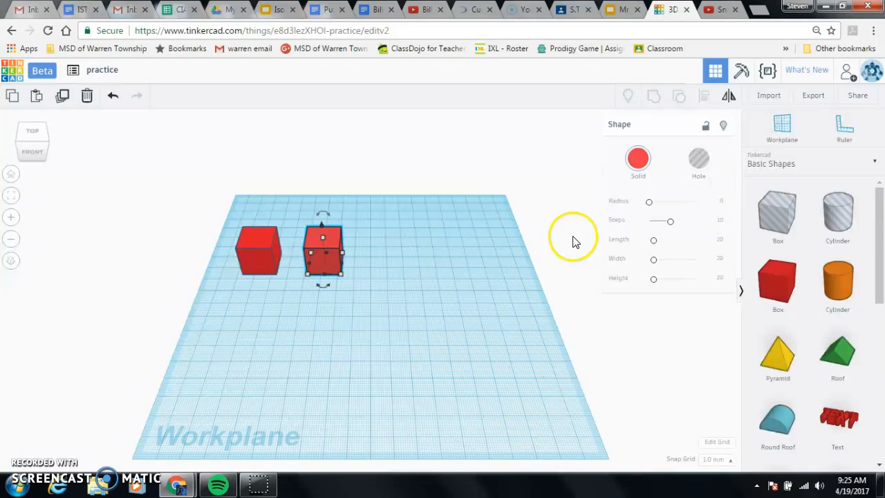
left_click(637, 161)
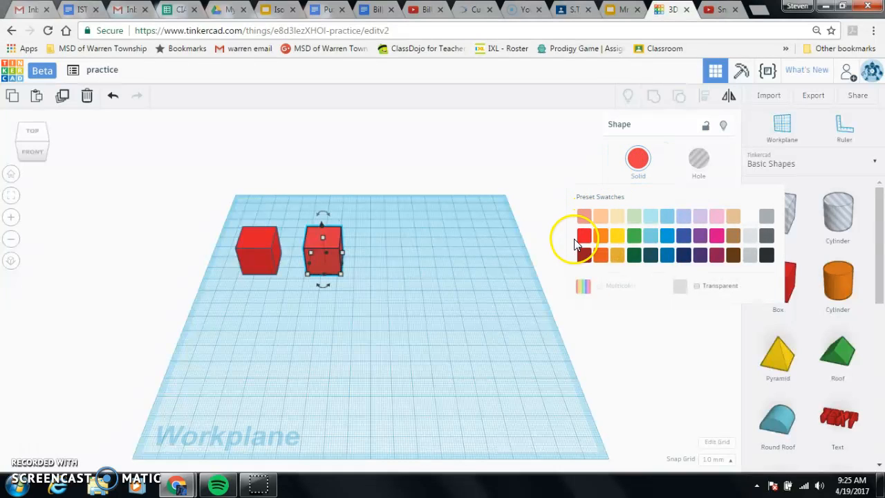
left_click(634, 236)
left_click(356, 358)
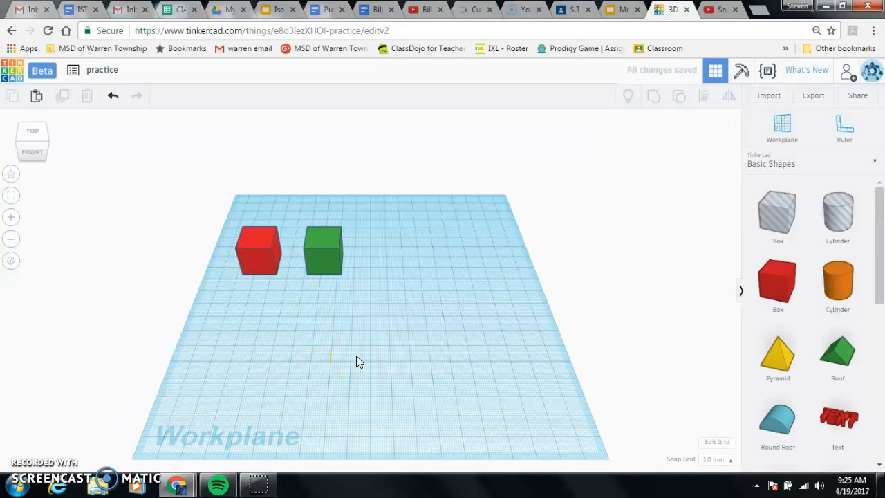
left_click(385, 379)
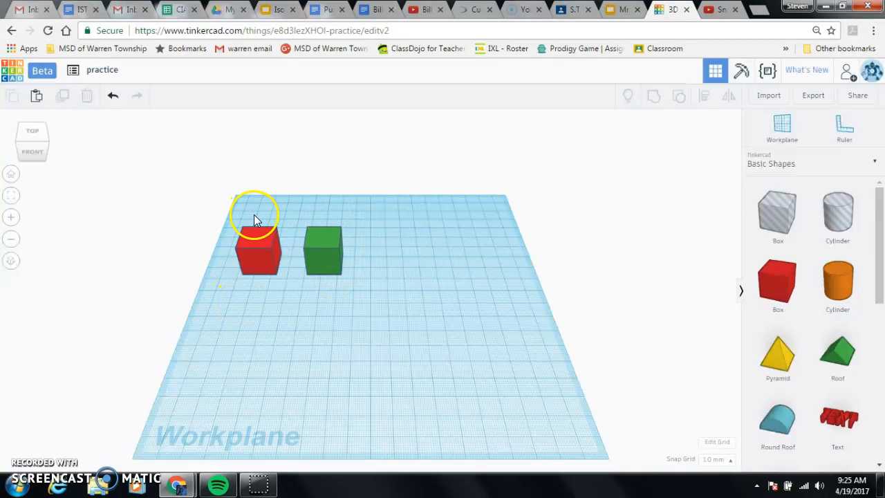
left_click(290, 360)
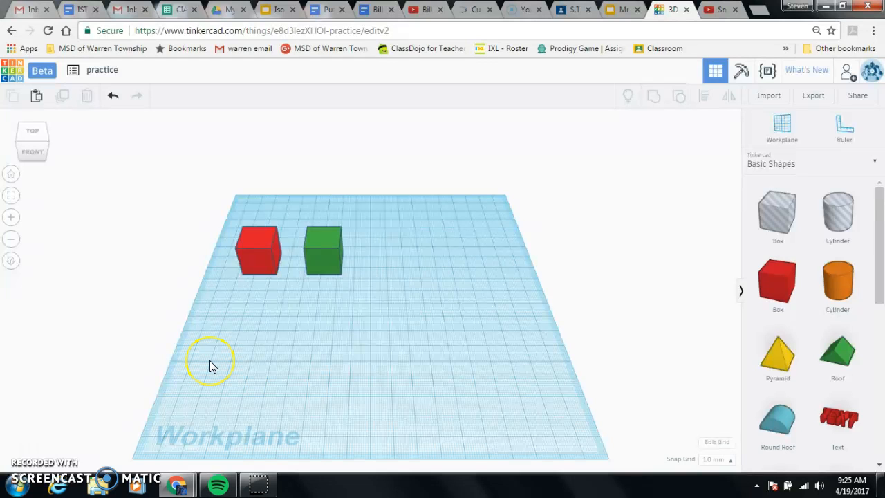
- Switch to Snipping Tool and capture a rectangular snip around the red and green boxes
left_click(19, 487)
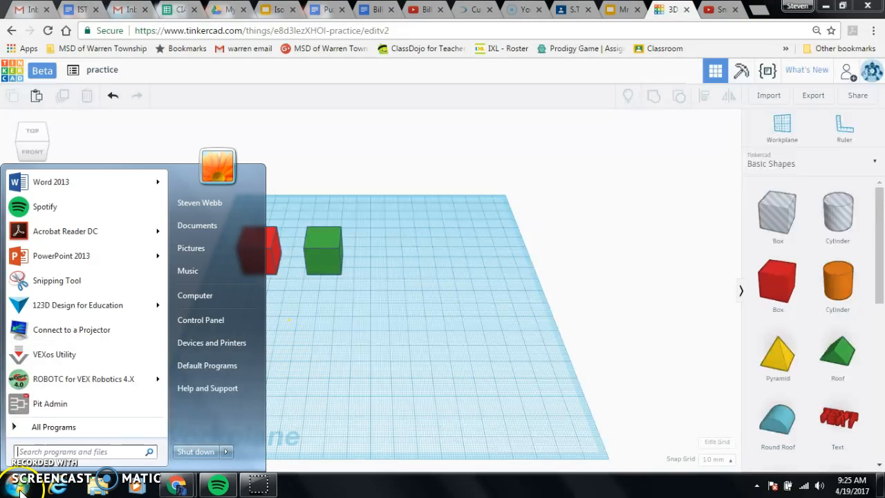
left_click(65, 281)
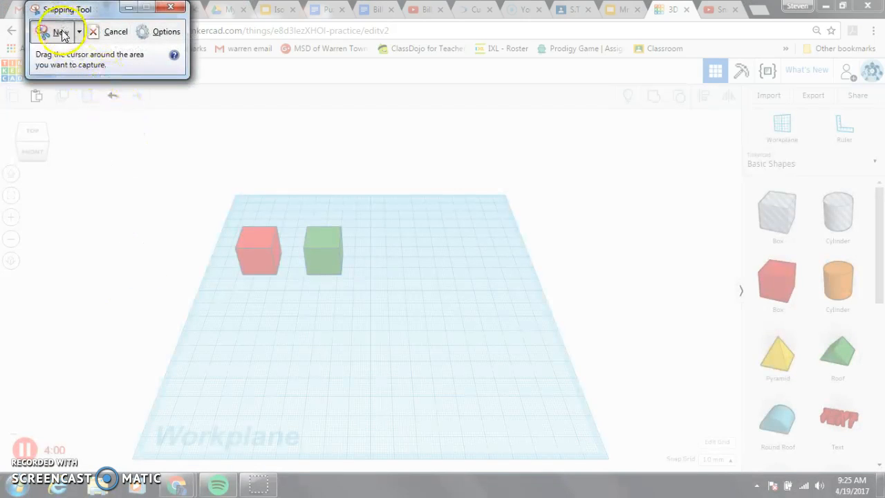
left_click(60, 33)
left_click(63, 34)
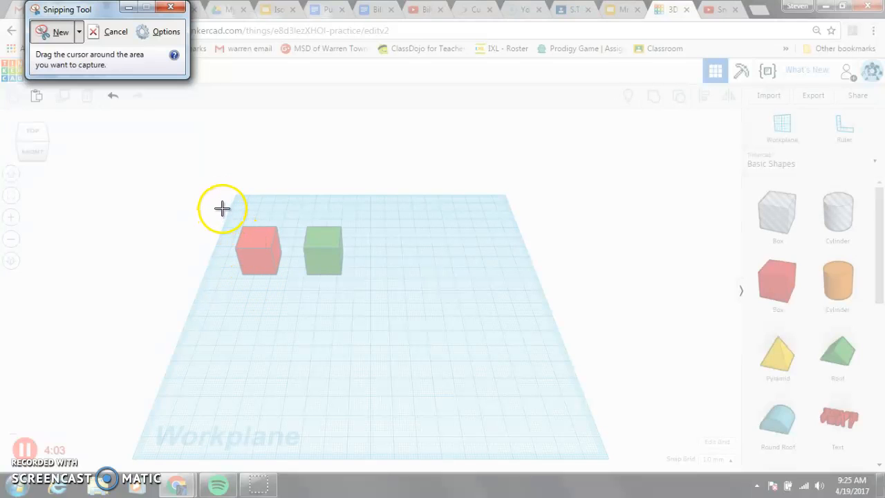
left_click_drag(223, 208, 360, 294)
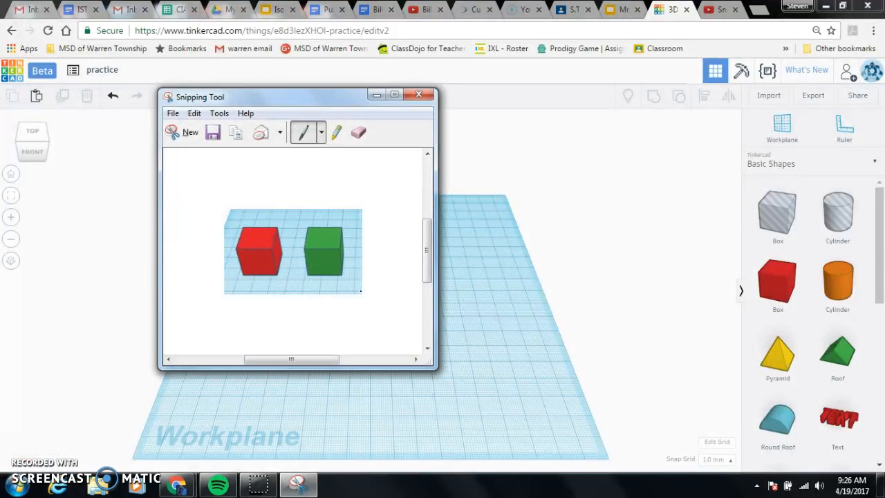
- Save the snip as a PNG named "cubes" in Sample Pictures and close Snipping Tool
left_click(213, 133)
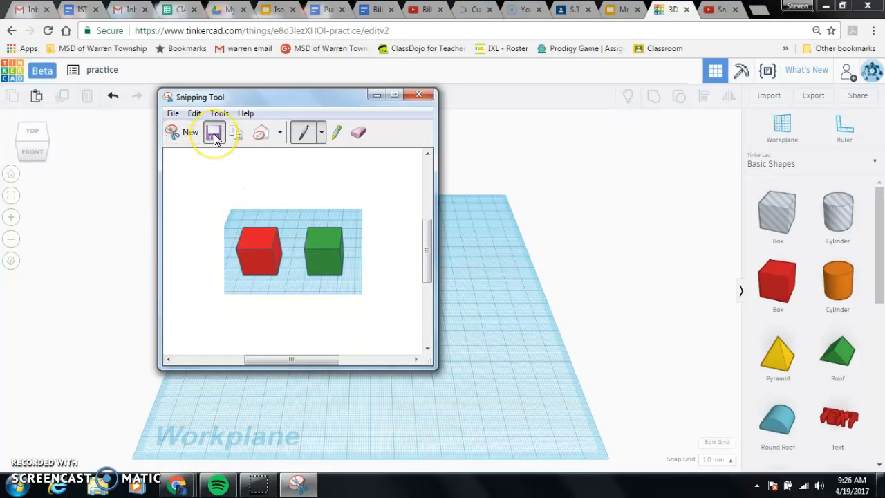
left_click(310, 360)
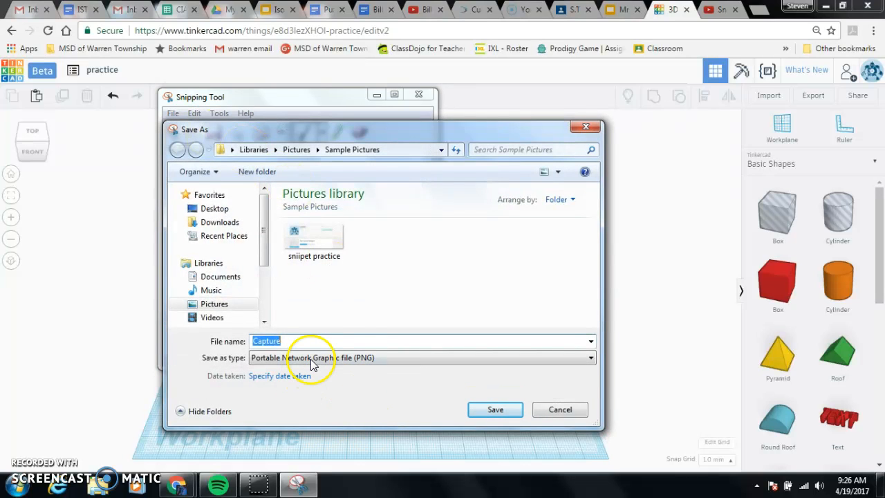
type("cubes")
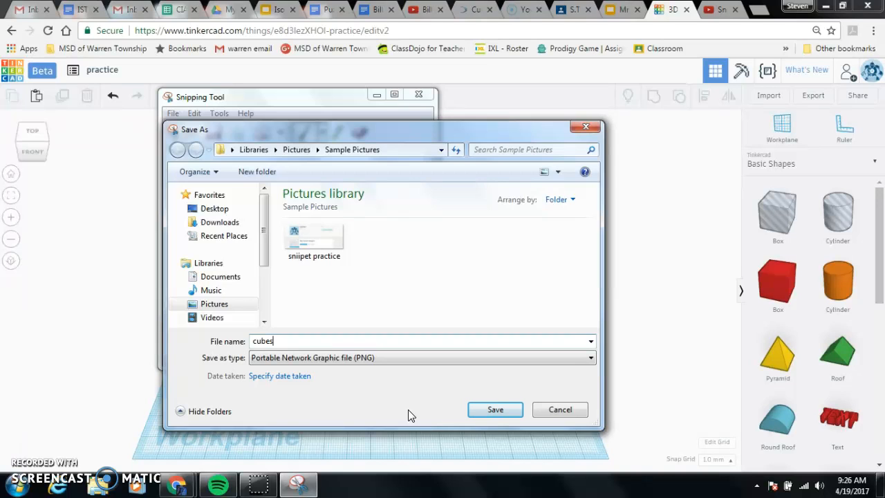
left_click(492, 412)
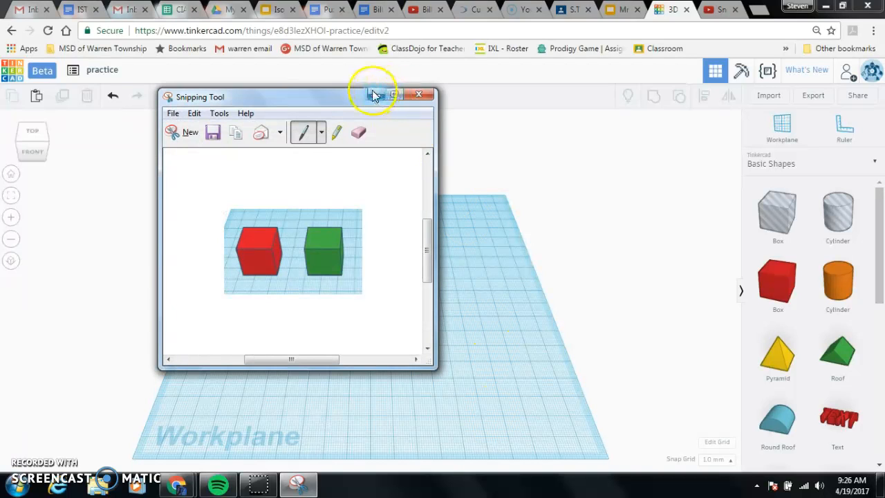
left_click(419, 96)
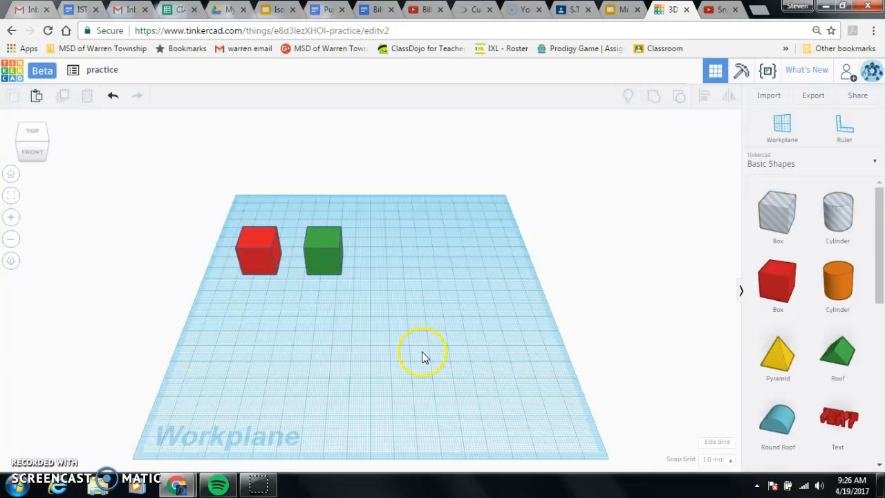
- Raise the green box off the workplane to a height above the top of the red box
left_click(327, 259)
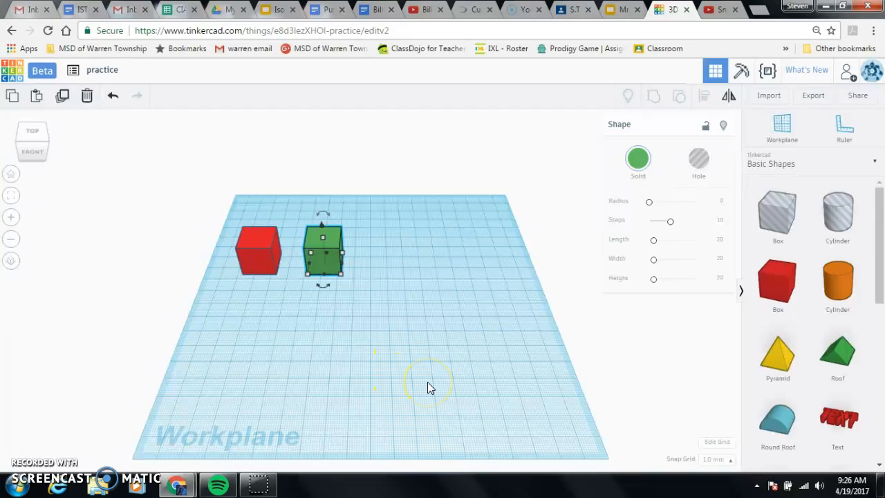
scroll(427, 385, "up", 5)
scroll(426, 378, "up", 3)
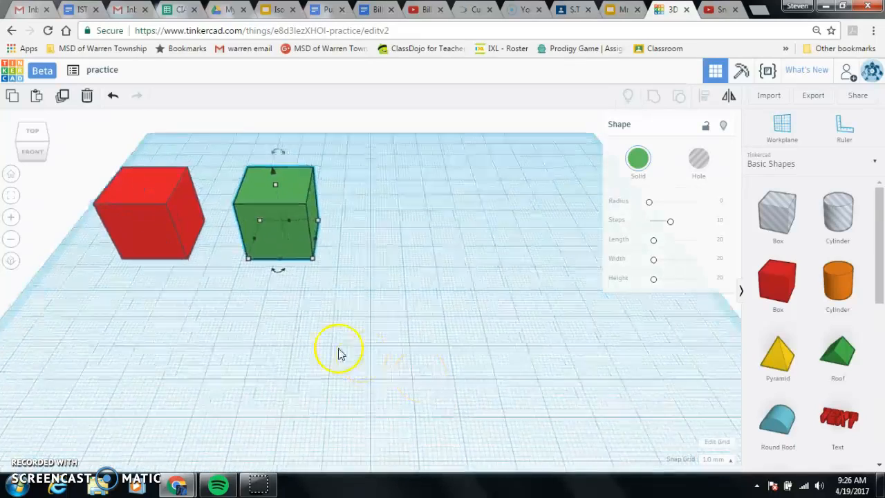
mouse_move(329, 329)
right_mouse_down()
mouse_move(345, 350)
mouse_move(332, 327)
mouse_move(339, 326)
right_mouse_up()
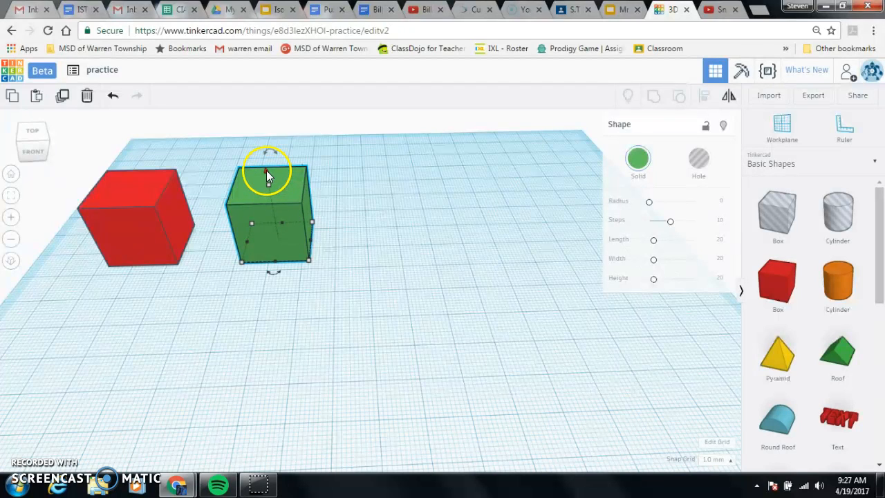
left_click_drag(265, 171, 266, 79)
- Move the red box across the workplane to sit beneath the raised green box
right_click_drag(356, 349, 365, 322)
left_click(127, 250)
left_click_drag(127, 250, 274, 246)
right_click_drag(376, 332, 208, 304)
left_click(390, 255)
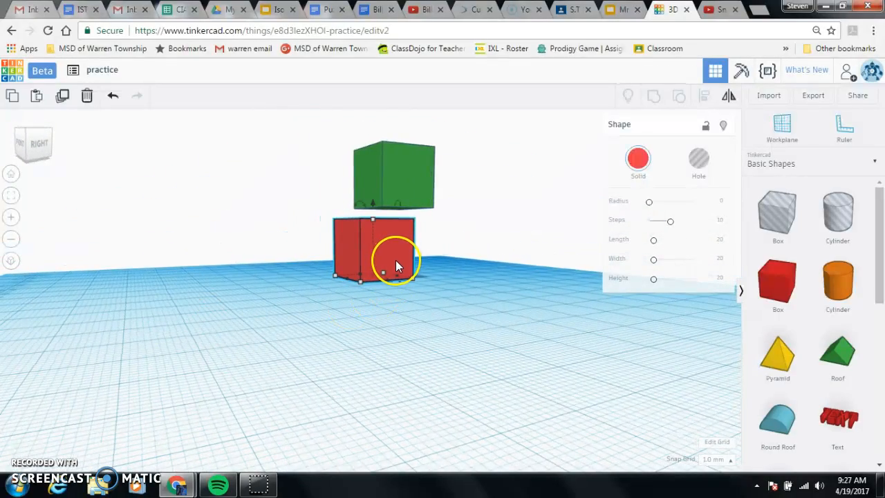
- Nudge the red box in small steps until its sides line up with the green box above
key("Right")
key("Right")
key("Right")
key("Right")
key("Right")
key("Right")
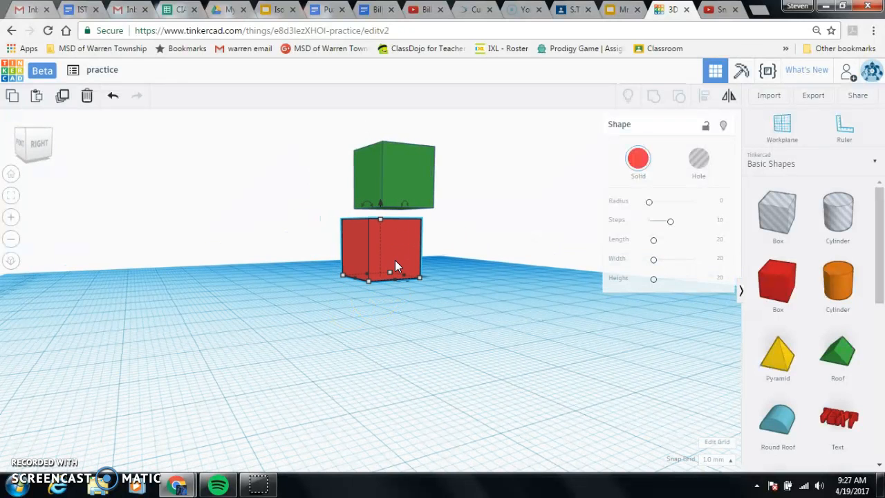
key("Right")
key("Right")
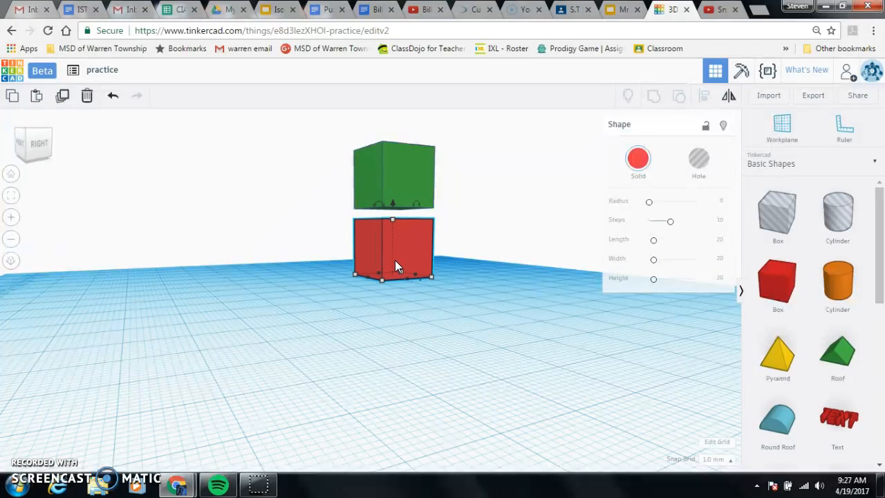
key("Right")
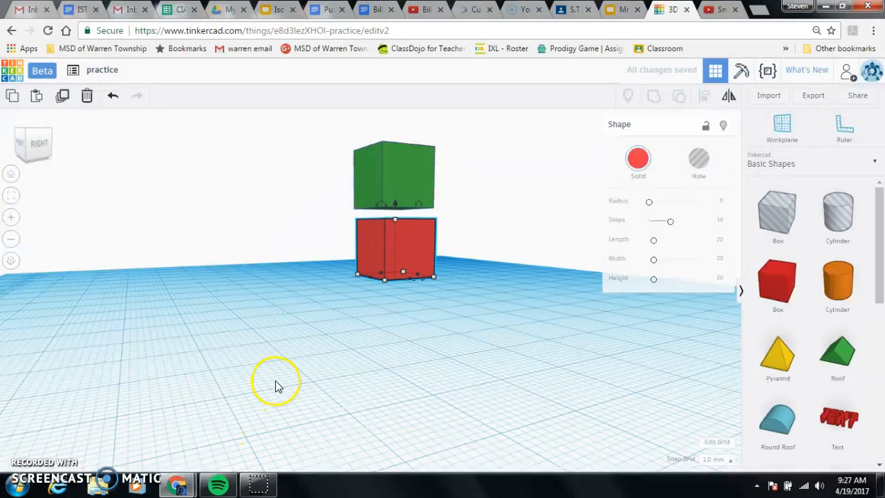
- Lower the green box toward the top face of the red box
right_click_drag(283, 401, 489, 394)
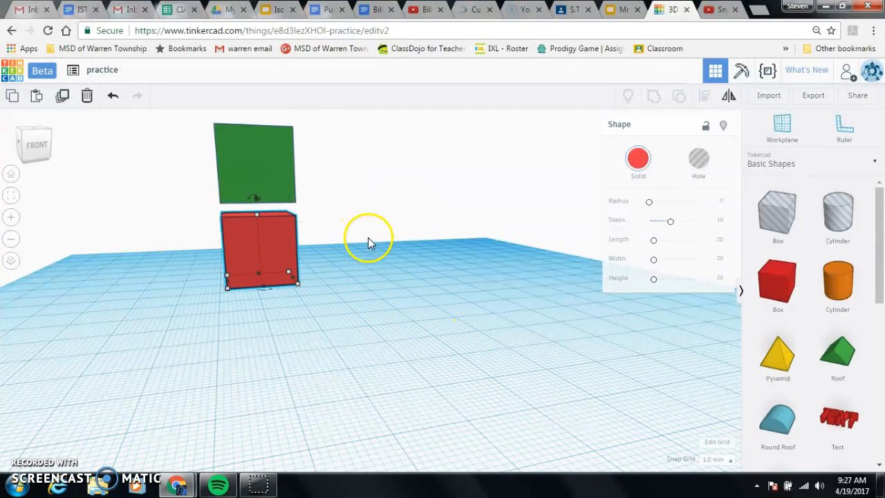
scroll(368, 246, "down", 1)
scroll(352, 233, "down", 2)
left_click(299, 202)
left_click_drag(293, 161, 292, 175)
right_click(289, 331)
scroll(285, 316, "up", 1)
scroll(282, 314, "up", 3)
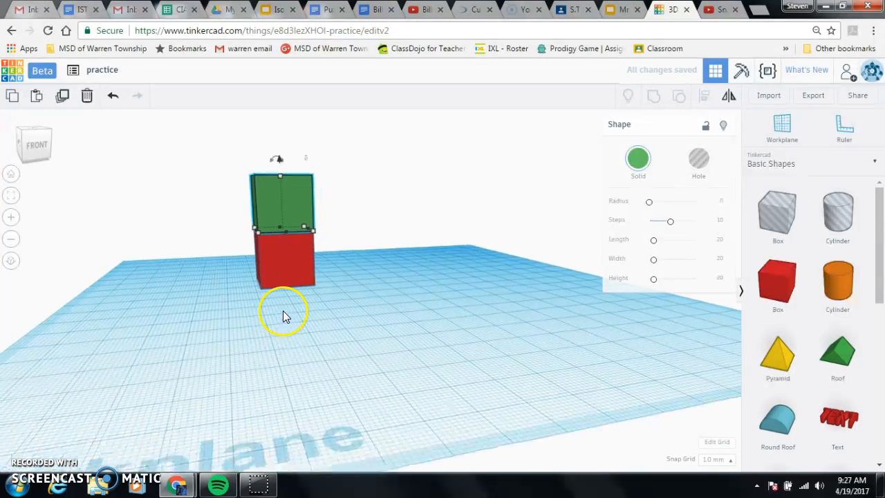
- Shift the green box toward the viewer by a large nudge and undo that move
right_click_drag(271, 316, 442, 316)
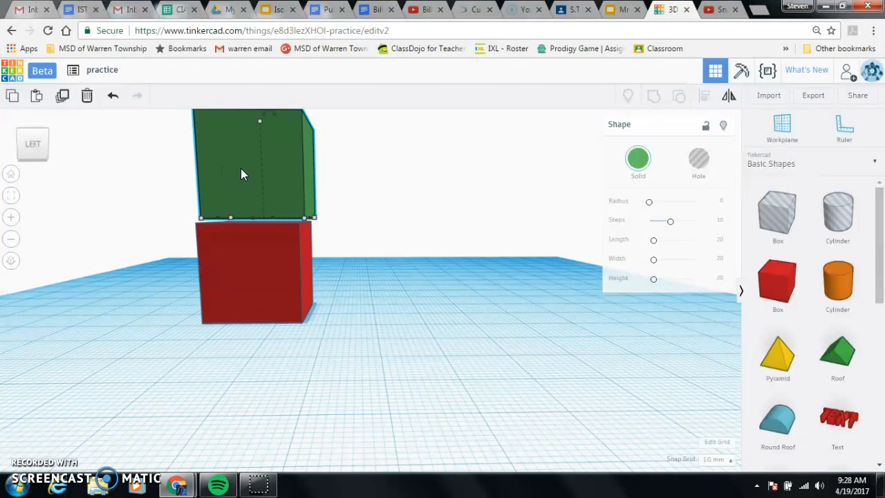
key("shift+Down")
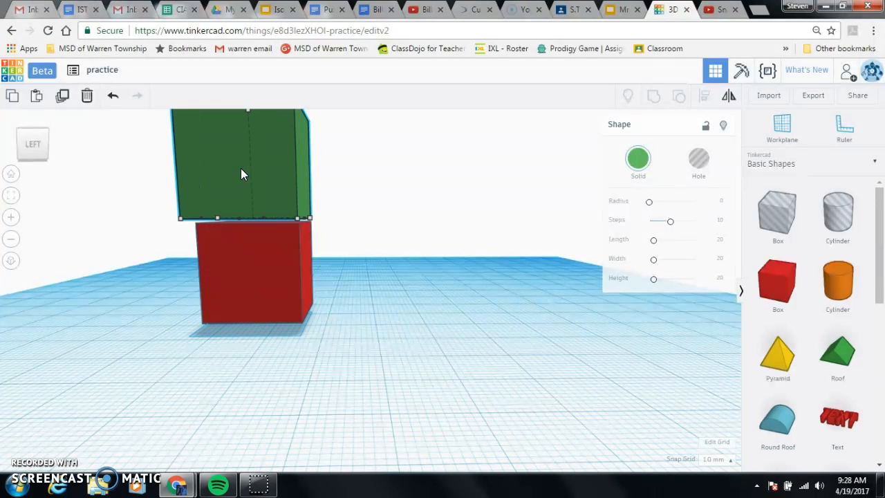
left_click(116, 99)
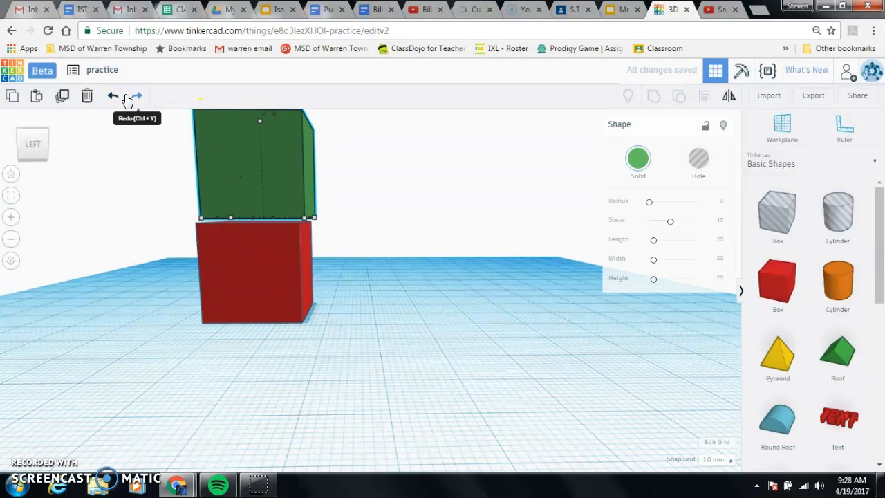
left_click(127, 101)
- Close the gap between the boxes, nudge the green box flush with the red box's sides, and deselect it
left_click(262, 335)
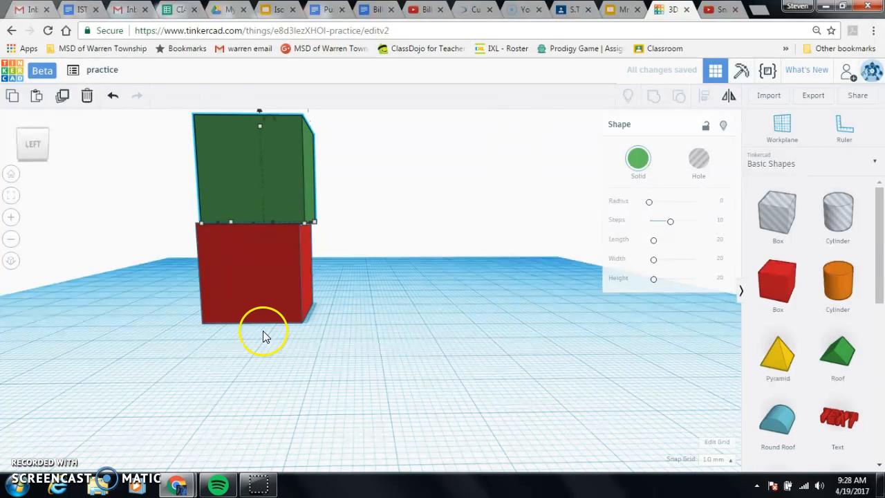
right_click_drag(228, 416, 270, 409)
key("Left")
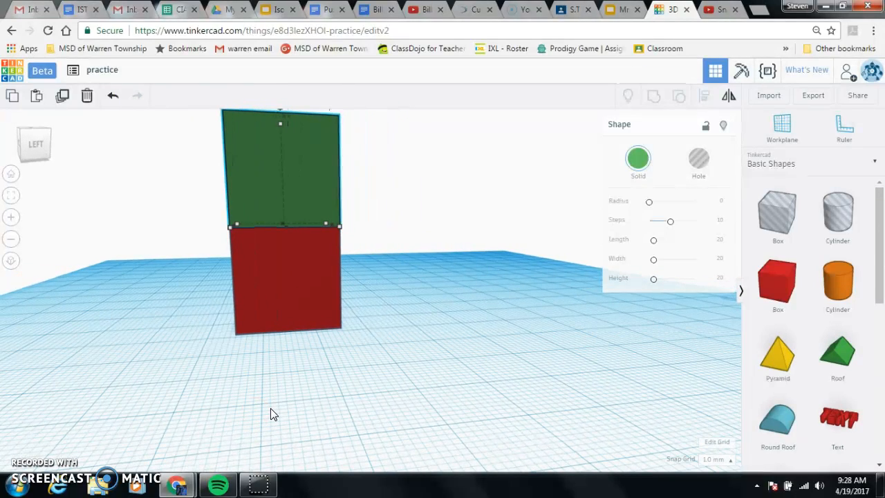
right_click_drag(345, 424, 176, 426)
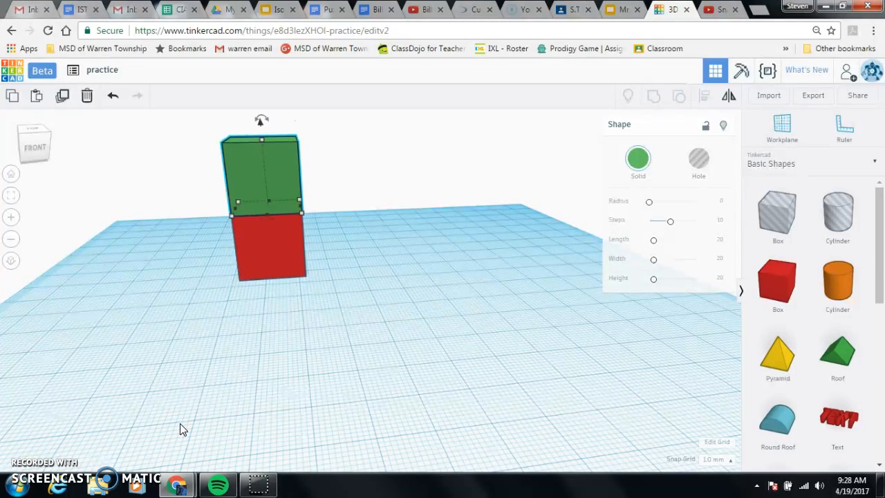
left_click(330, 423)
- Group the stacked red and green boxes and turn on Multicolor for the grouped shape
right_click_drag(366, 452, 419, 437)
scroll(401, 377, "down", 3)
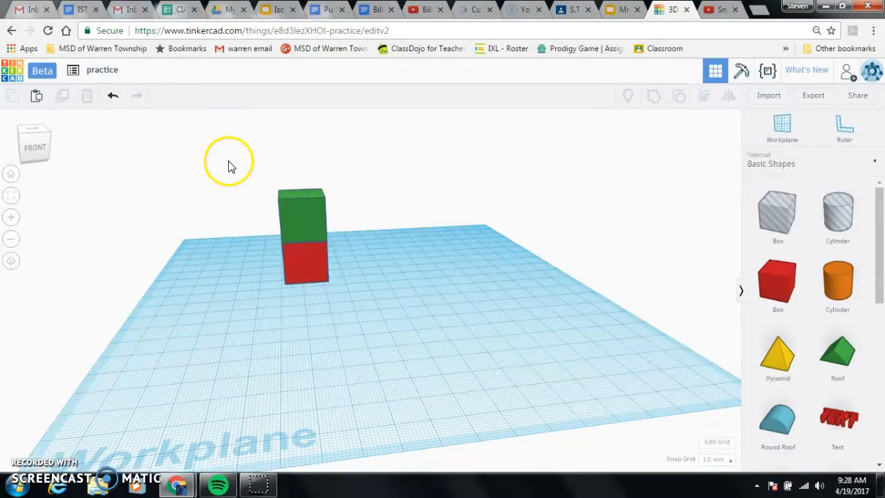
left_click_drag(230, 168, 373, 320)
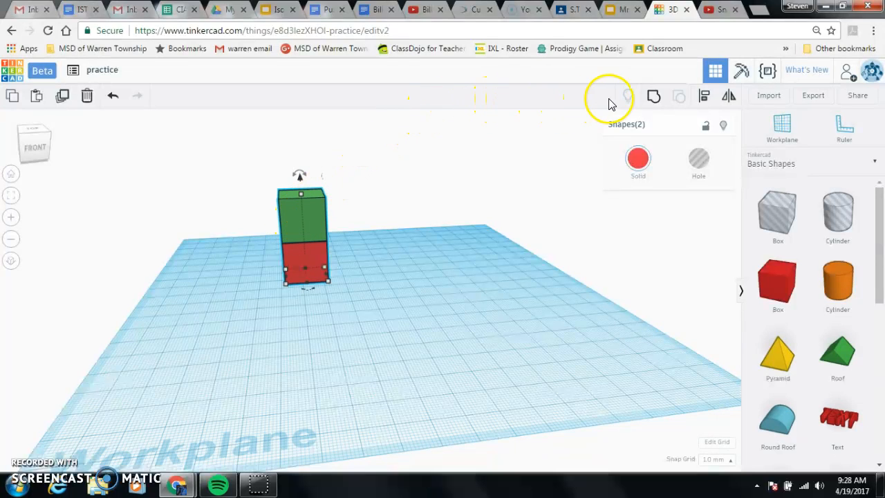
left_click(652, 99)
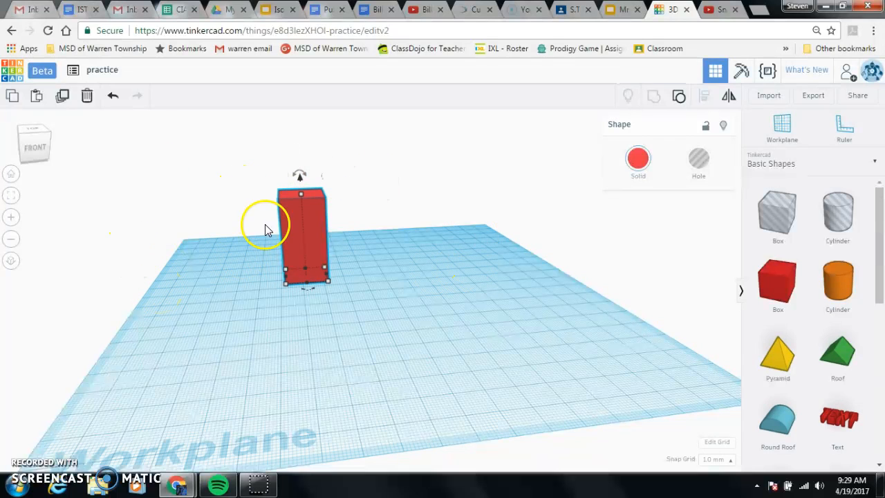
left_click(639, 161)
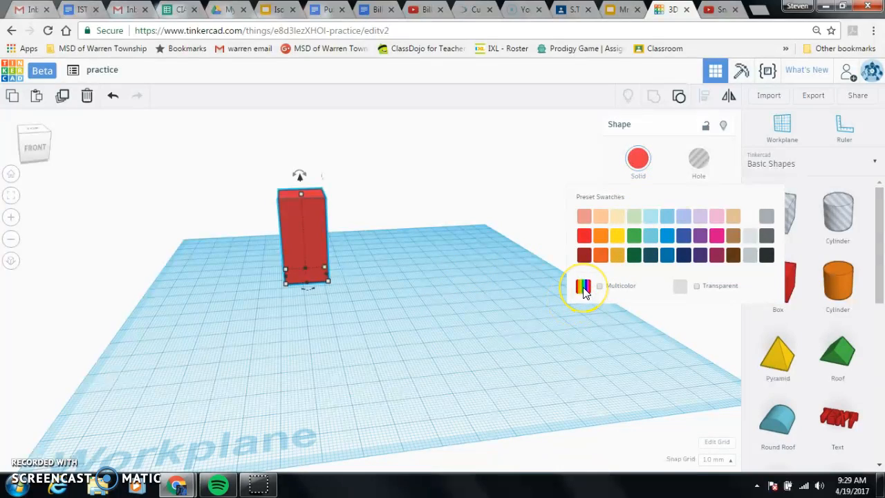
left_click(584, 289)
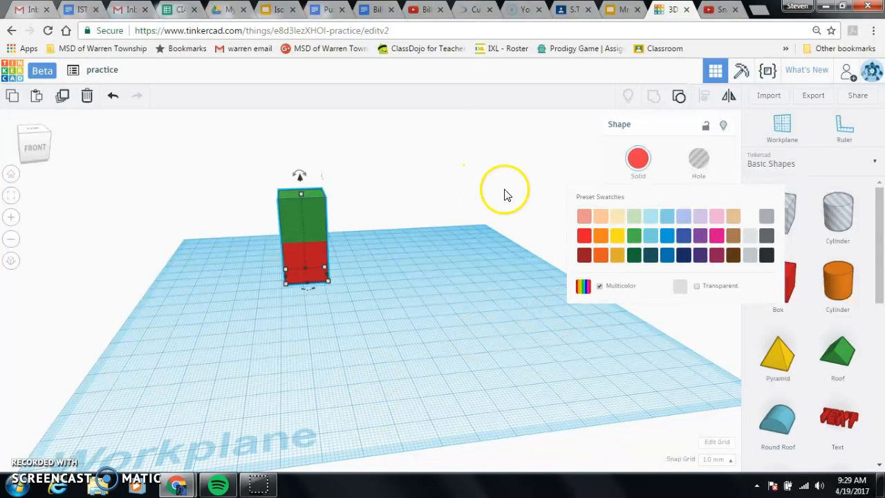
left_click(468, 228)
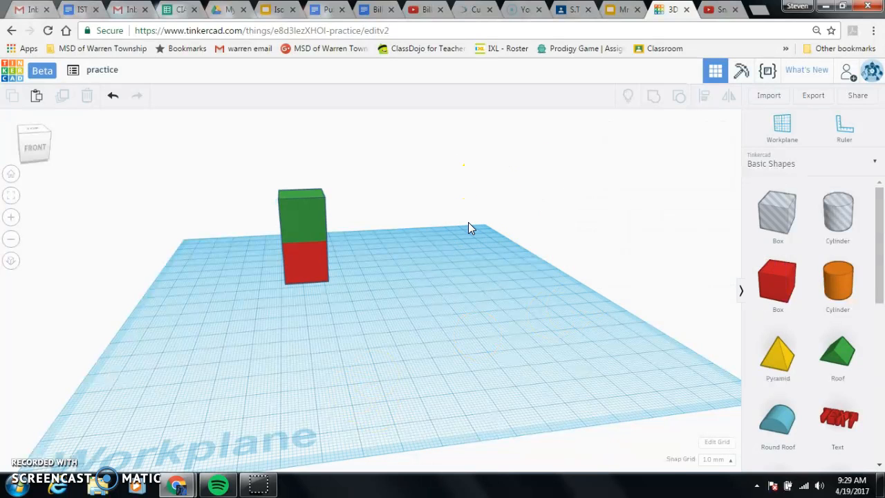
- Ungroup the two-colored stack and select the green and red boxes individually
left_click(298, 233)
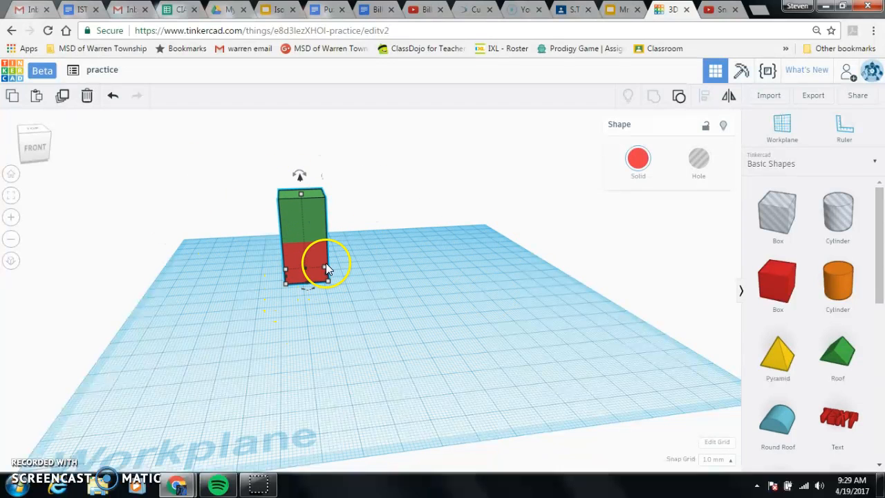
left_click(679, 96)
left_click(315, 219)
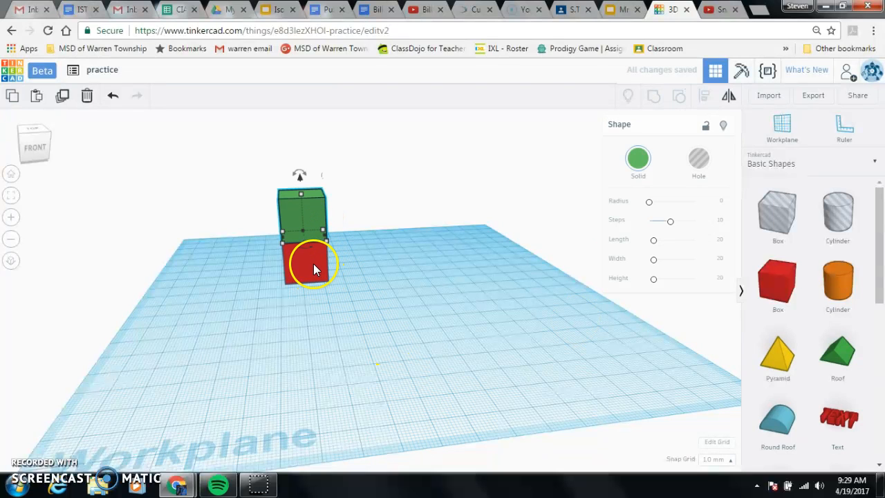
left_click(313, 269, "shift")
left_click(430, 294)
left_click(302, 232)
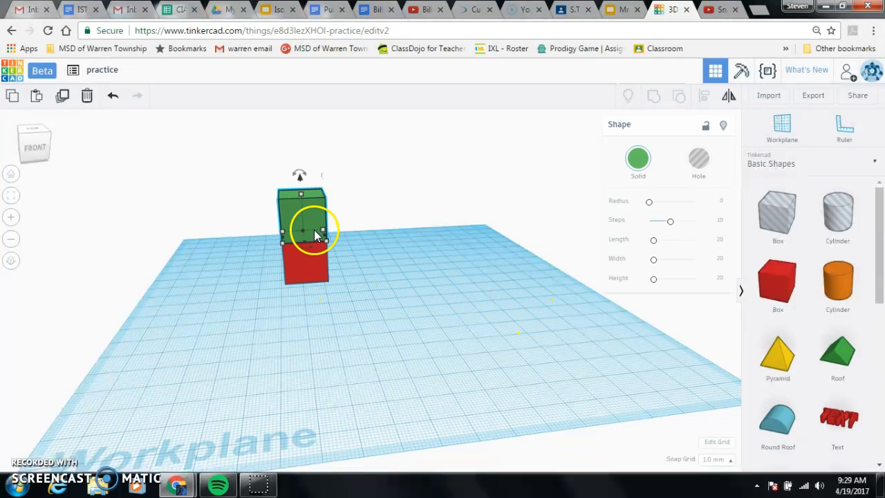
left_click(306, 276)
left_click(318, 231)
left_click(310, 268)
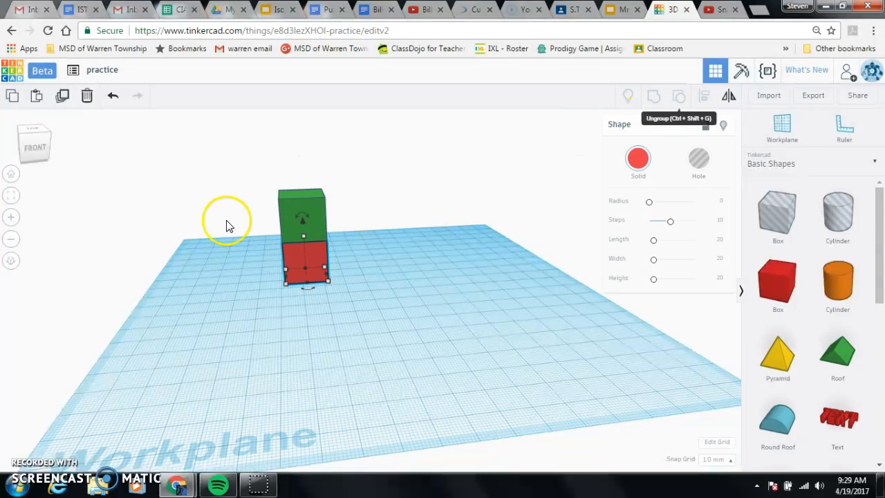
- Regroup the stacked green and red boxes together, apply Multicolor to the group, and select the grouped stack
left_click_drag(223, 167, 386, 359)
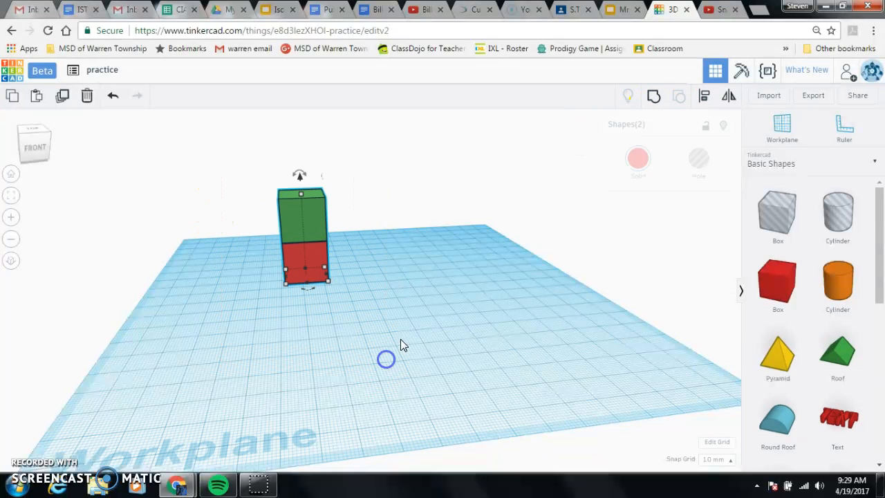
left_click(653, 96)
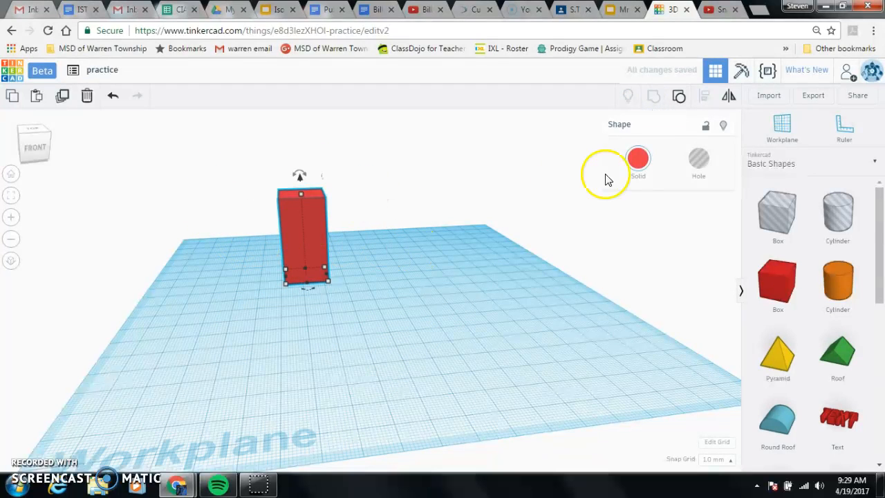
left_click(637, 159)
left_click(582, 287)
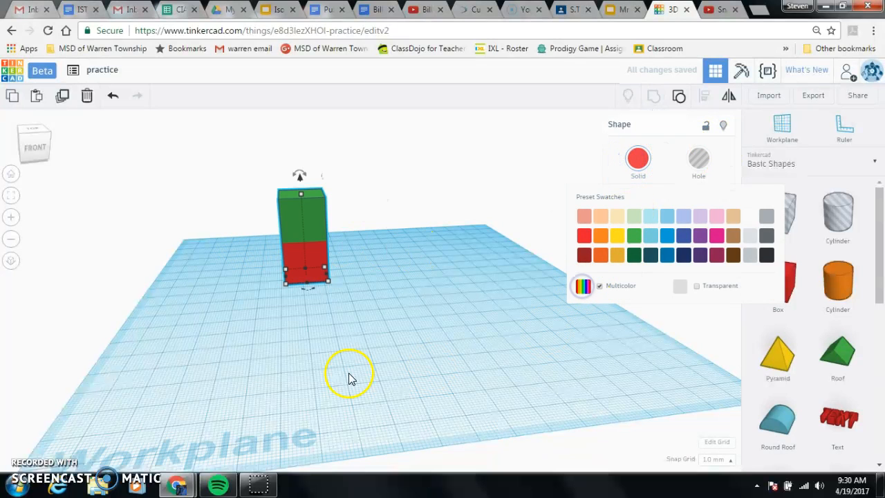
left_click(472, 364)
left_click(300, 229)
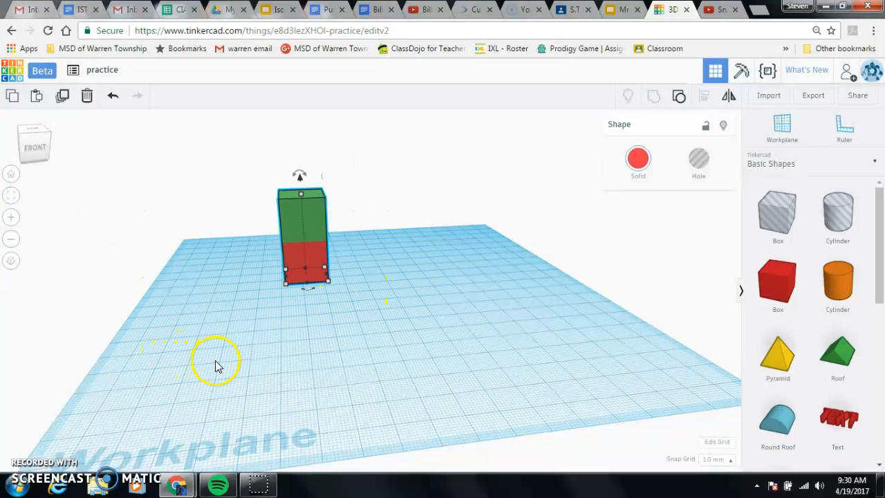
- Capture a snip of the two-colored stack with Snipping Tool, save it as stack in PNG format, and close the snip
left_click(15, 487)
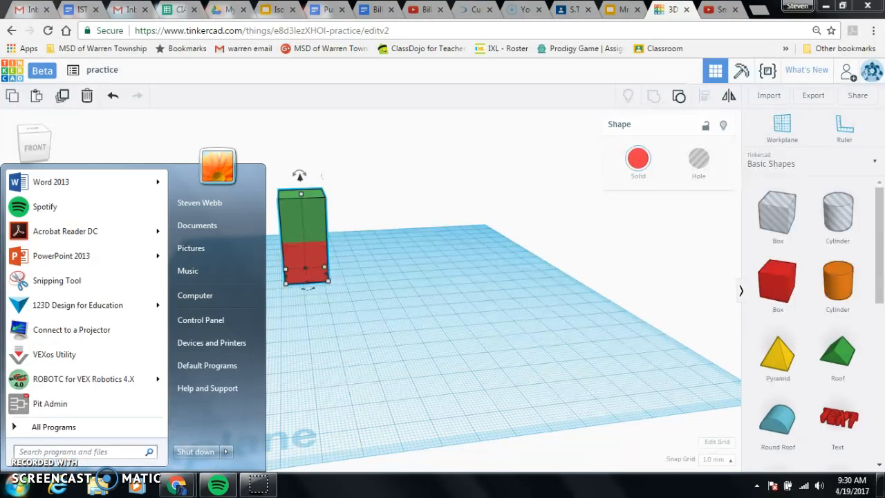
left_click(60, 282)
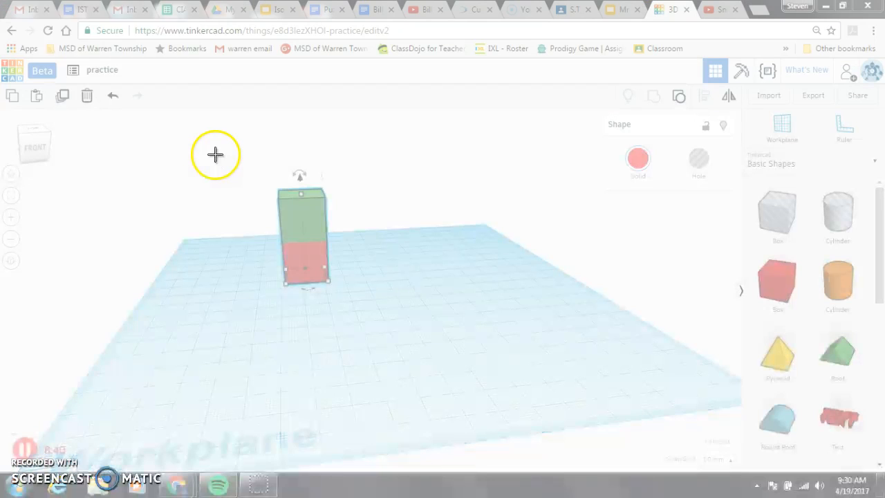
left_click_drag(212, 150, 392, 321)
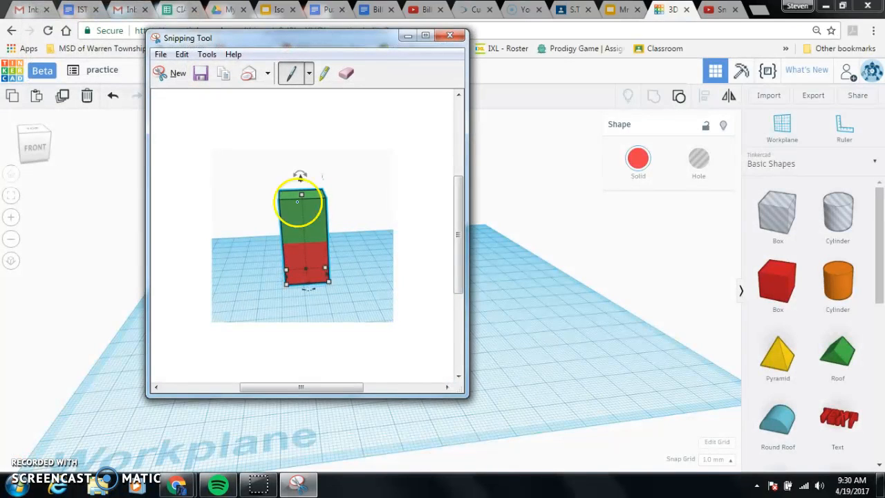
left_click(201, 74)
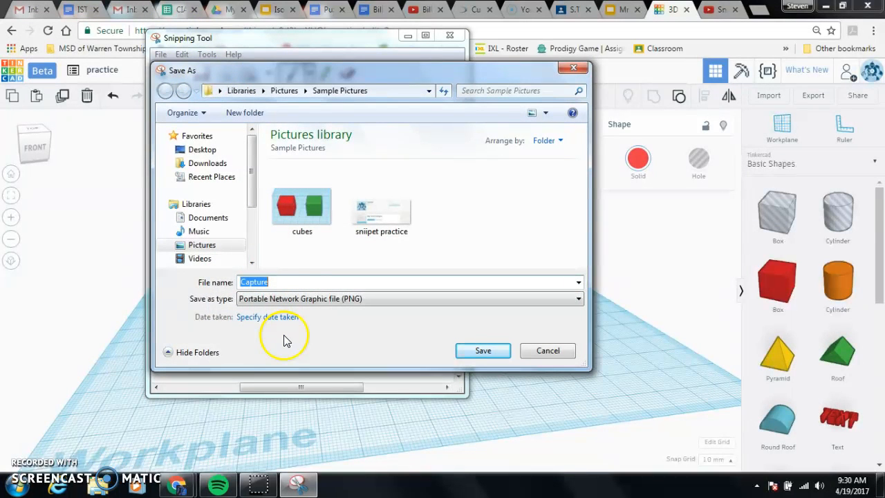
type("stack")
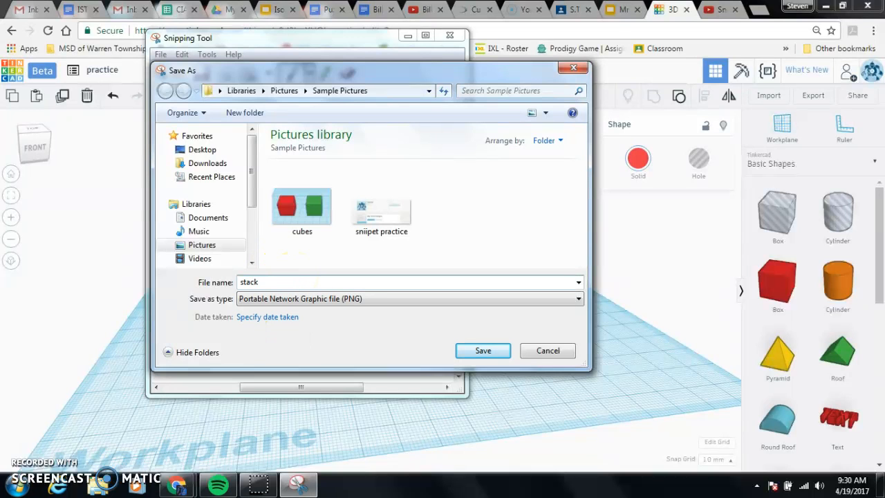
left_click(484, 351)
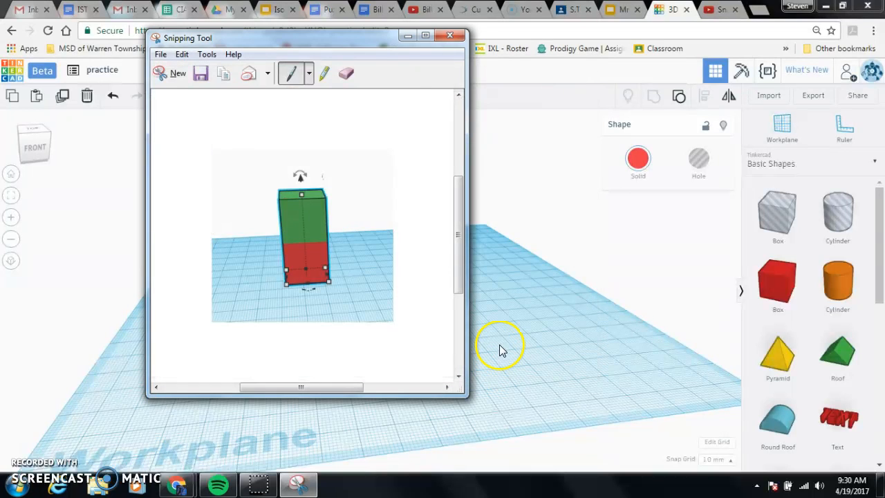
left_click(449, 38)
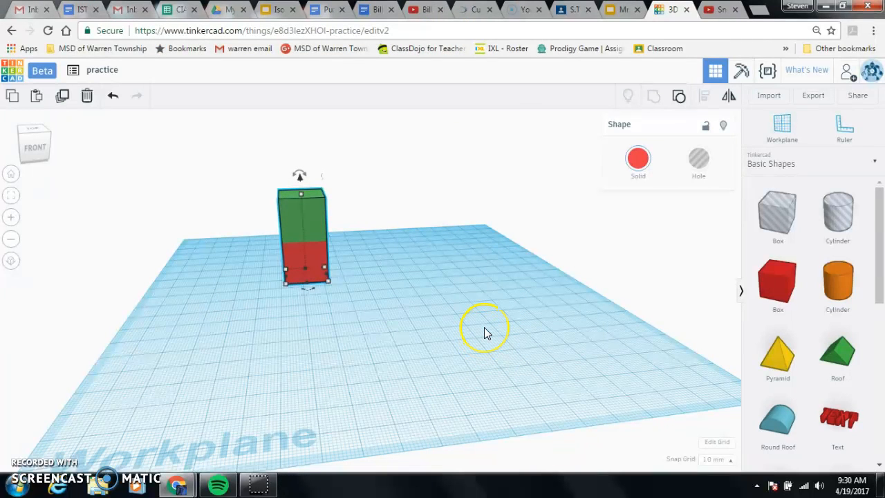
- Ungroup the two-colored stack into separate red and green boxes
left_click(483, 328)
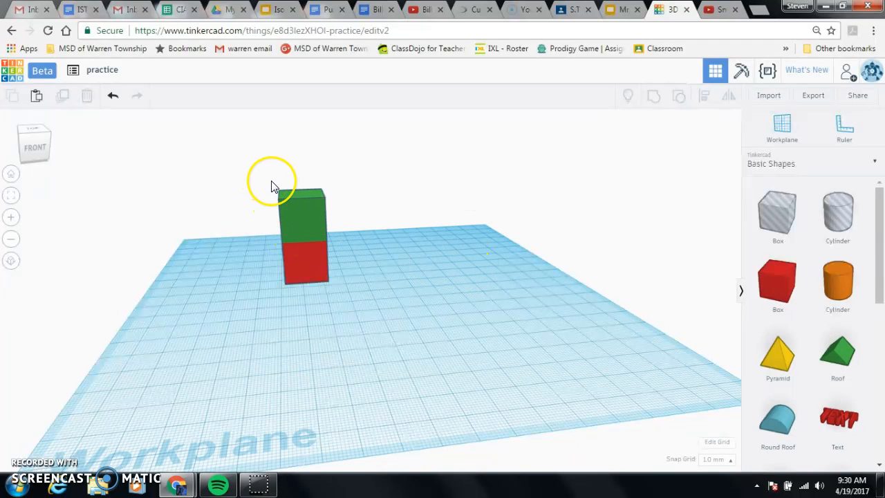
left_click_drag(235, 169, 396, 347)
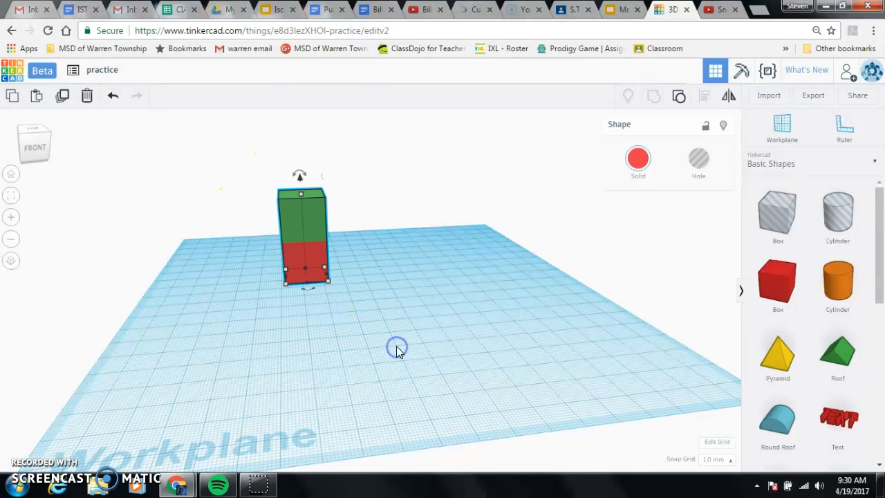
left_click(678, 101)
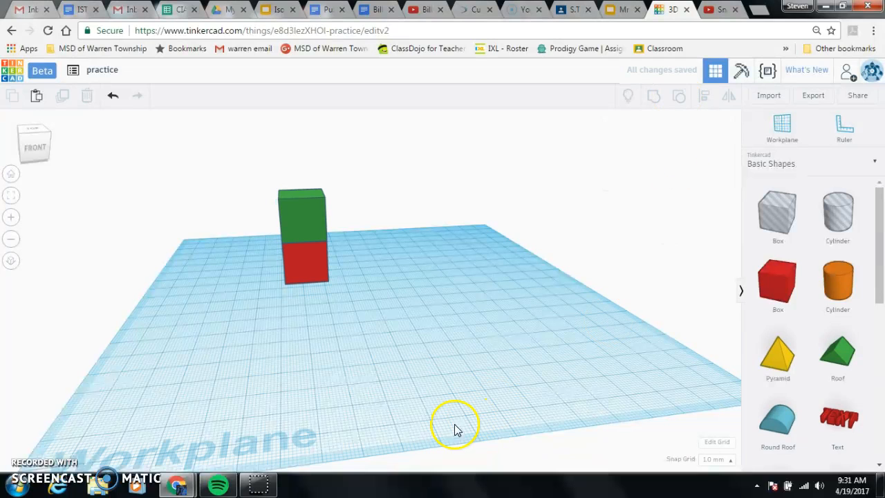
- Enlarge the red box's base to 40 by 40 mm from its front corner and deselect it
left_click(315, 261)
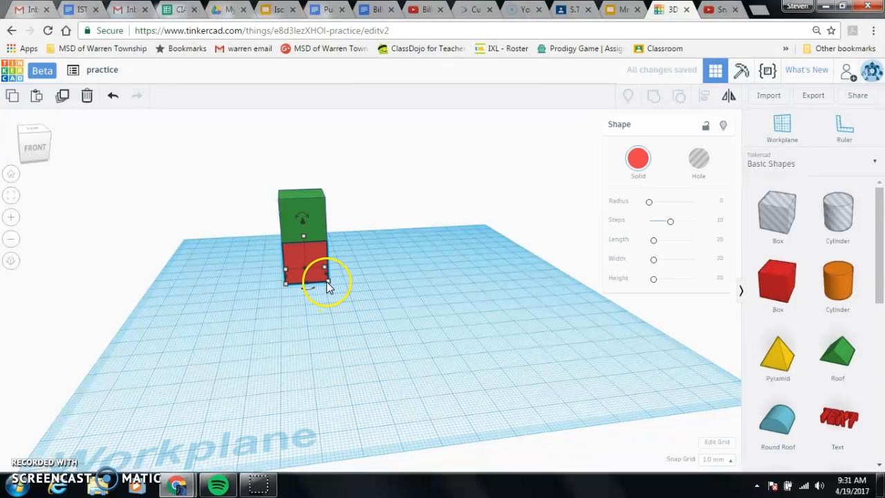
mouse_move(326, 285)
left_click_drag(327, 283, 383, 307)
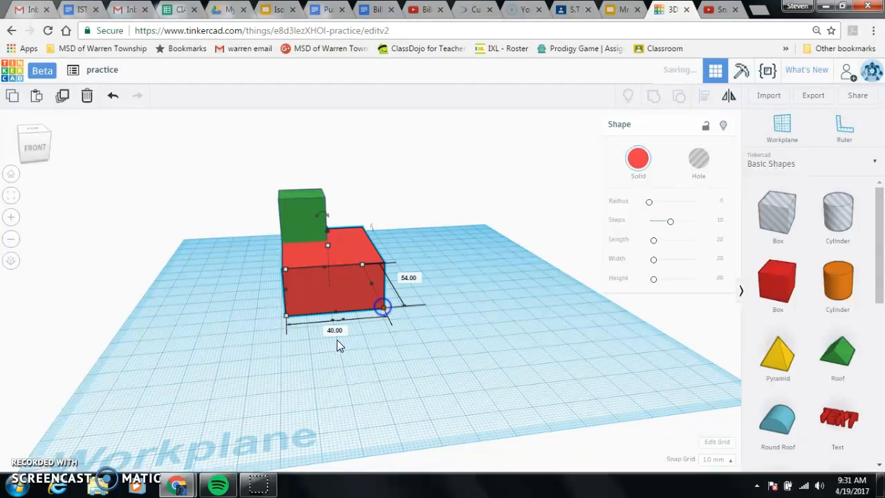
left_click(404, 307)
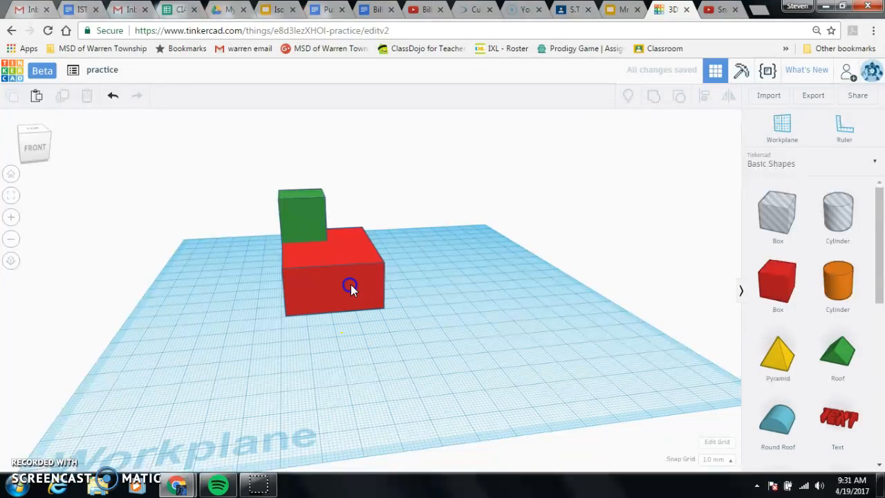
left_click(351, 285)
left_click(384, 305)
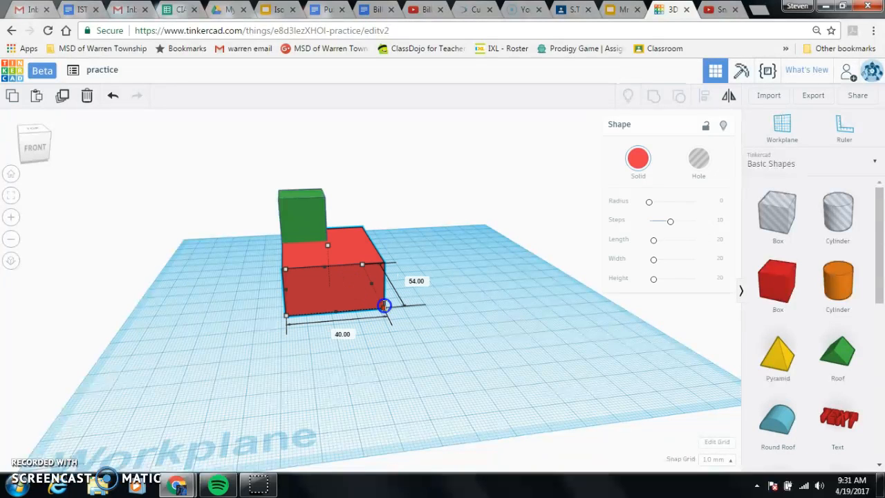
left_click_drag(382, 304, 377, 294)
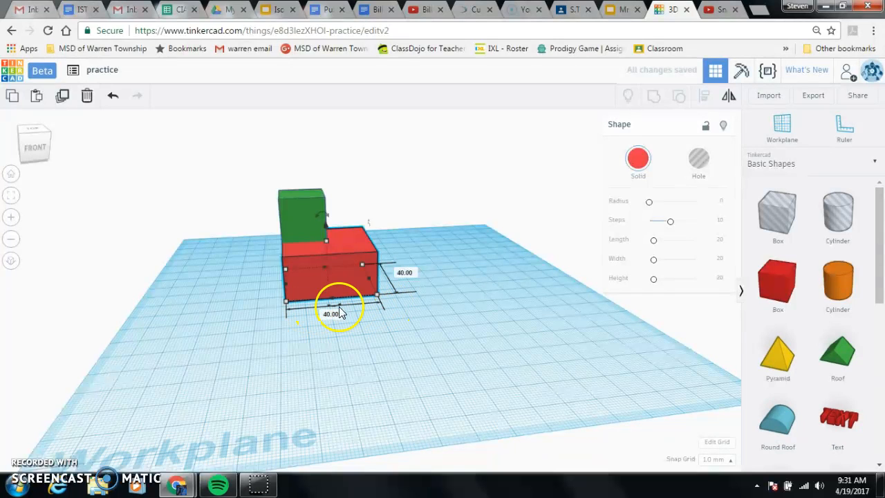
left_click(350, 369)
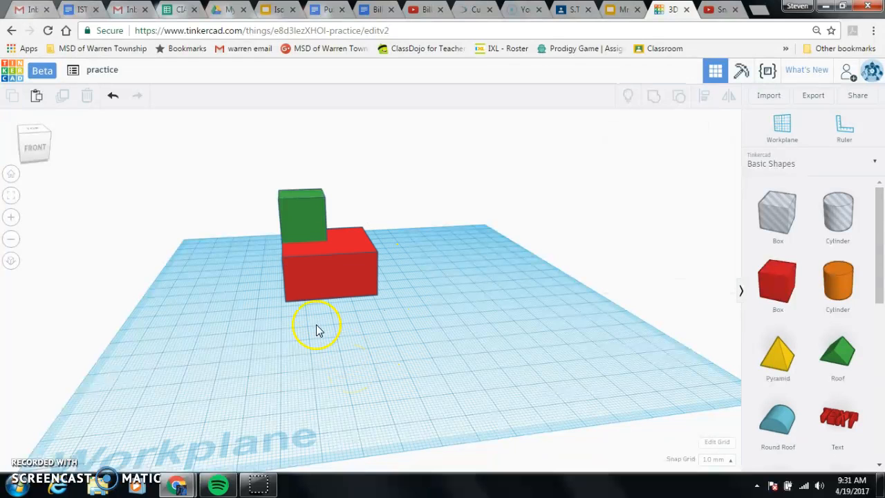
- Move the green box toward the middle of the enlarged red box's top face
left_click(305, 221)
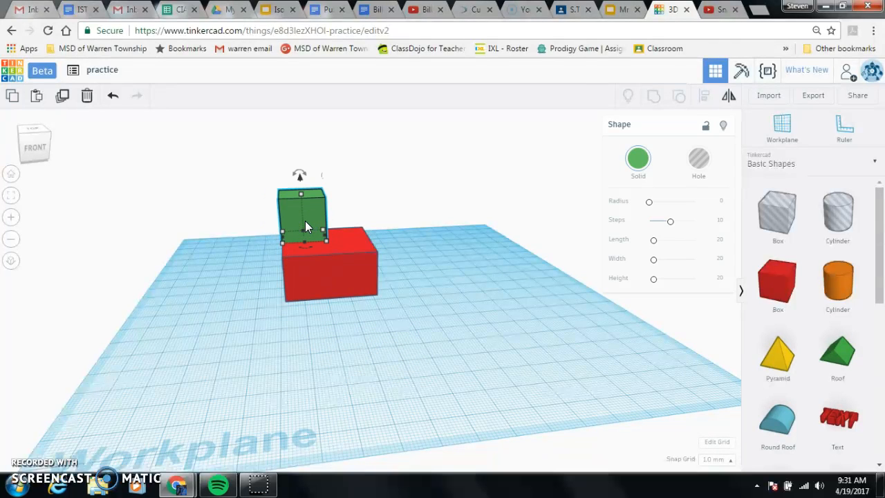
left_click_drag(307, 220, 331, 221)
left_click_drag(331, 221, 332, 220)
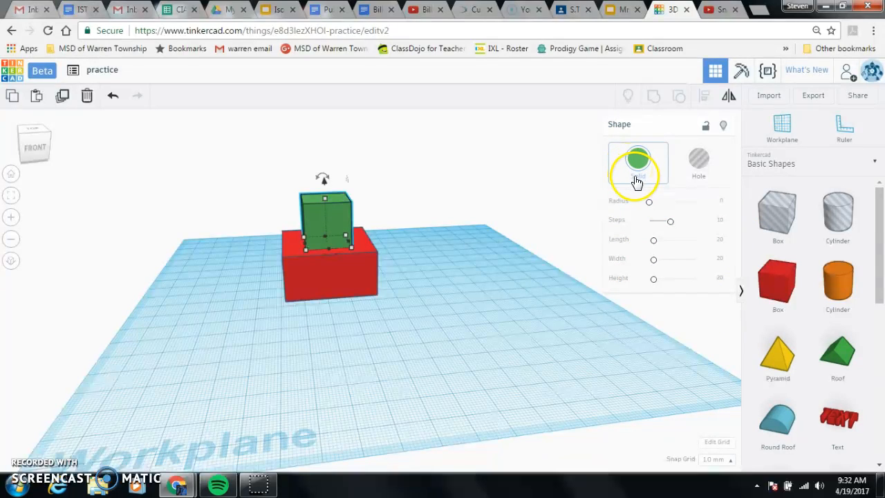
- Turn the green box into a hole and lower it 20 mm through the red box to the workplane
left_click(702, 163)
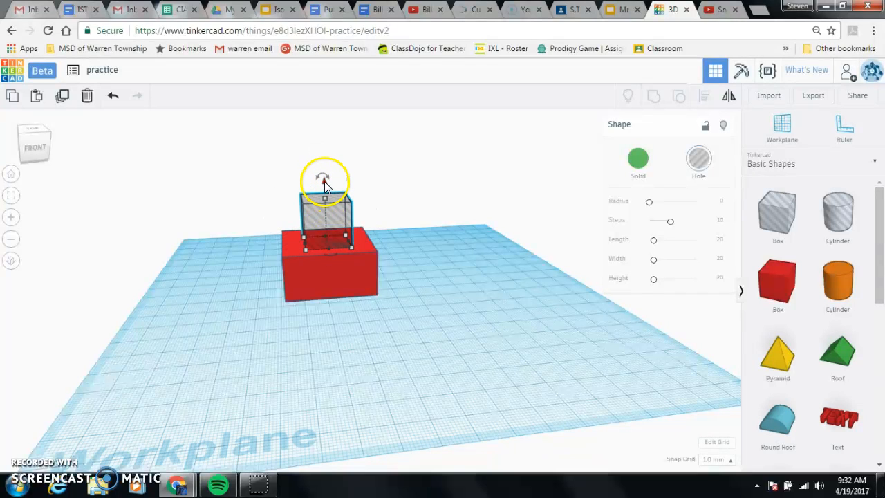
left_click_drag(325, 182, 328, 227)
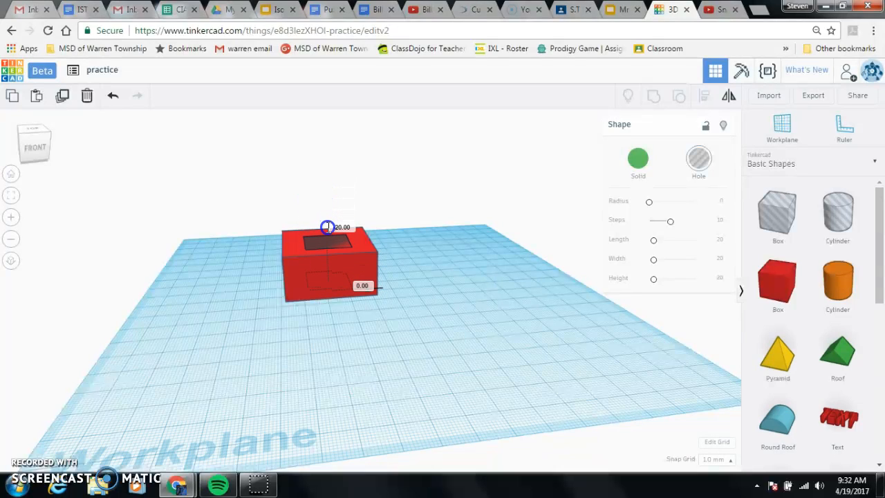
left_click_drag(328, 227, 328, 227)
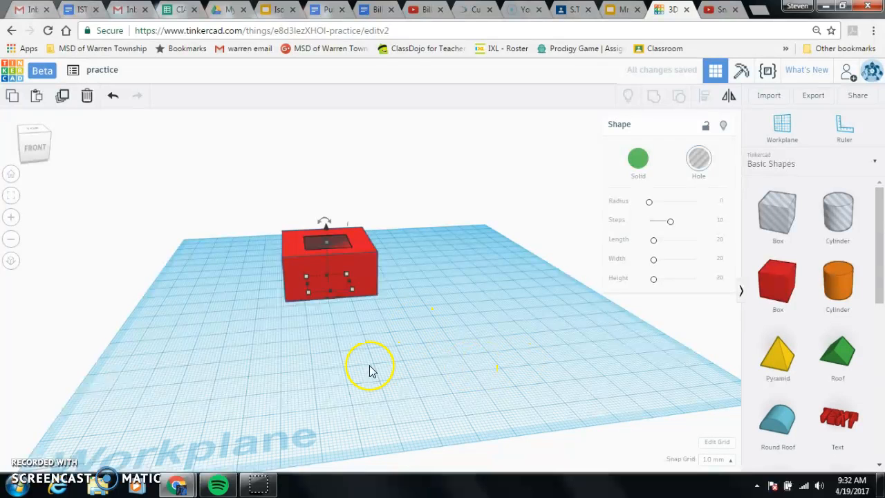
- Group the red box with the hole shape to cut the square opening, and view the cutout from above
left_click(235, 195)
left_click_drag(469, 301, 424, 343)
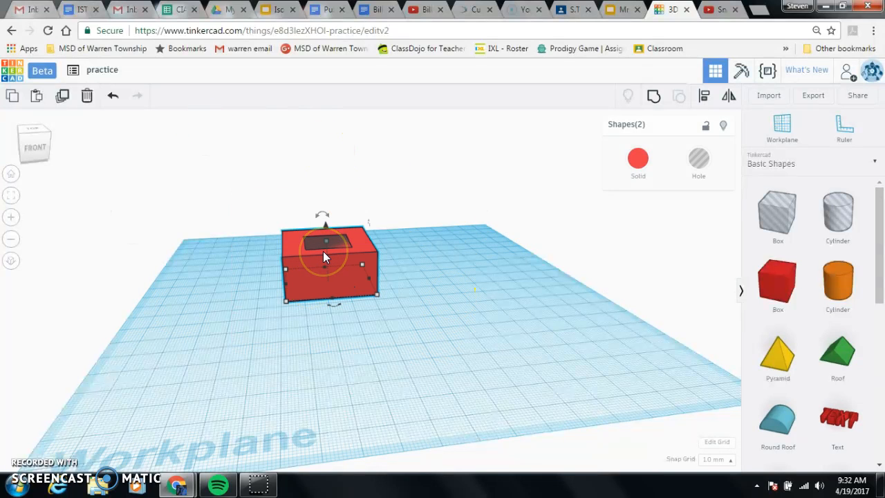
left_click(654, 99)
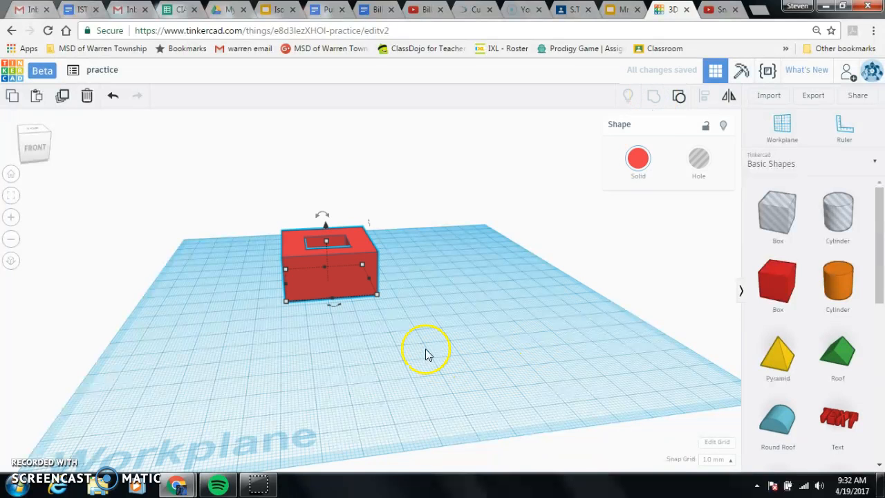
right_click_drag(328, 330, 325, 411)
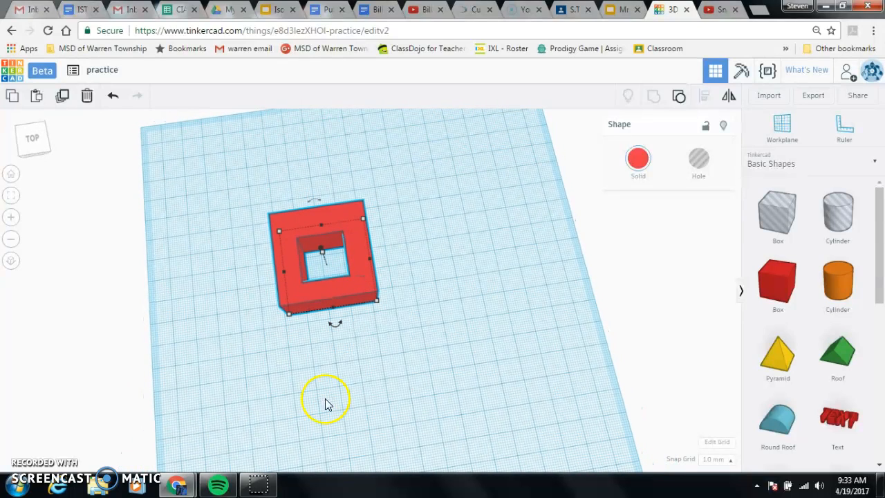
right_click_drag(397, 388, 393, 410)
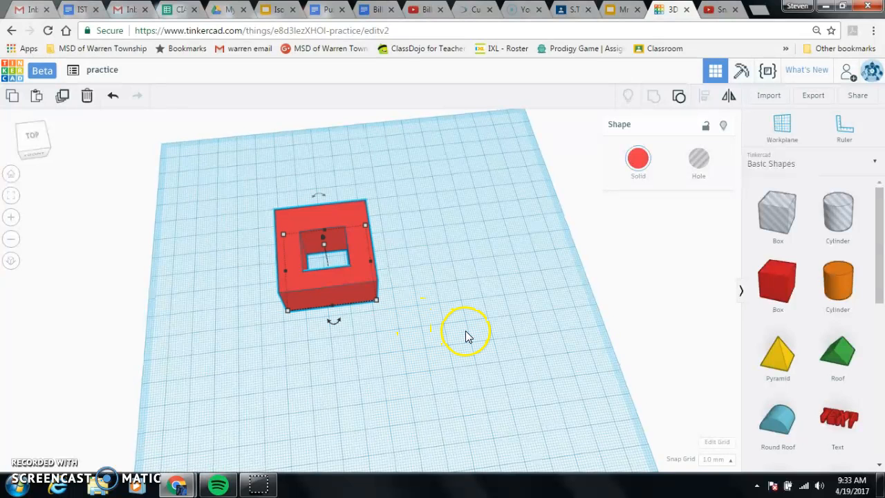
left_click(19, 487)
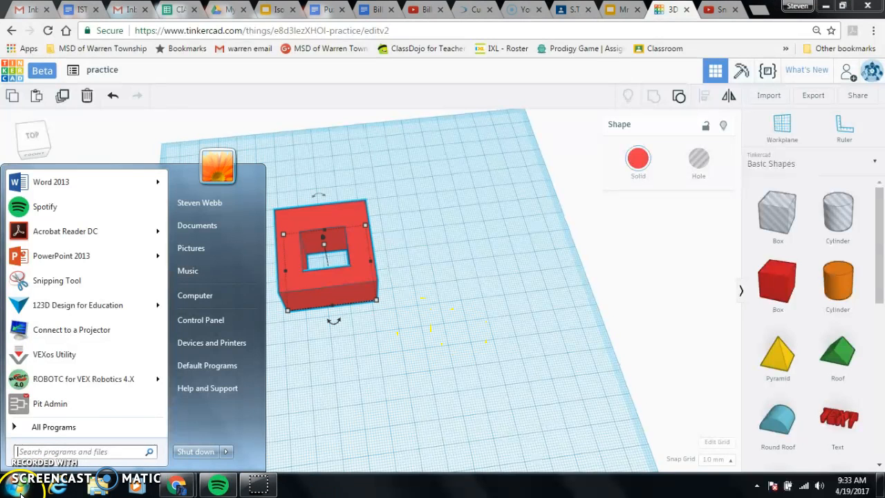
left_click(75, 281)
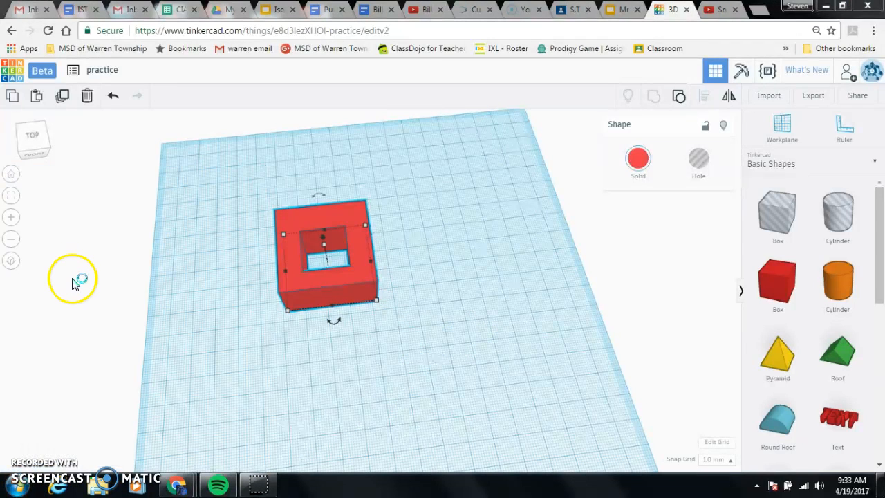
left_click(575, 168)
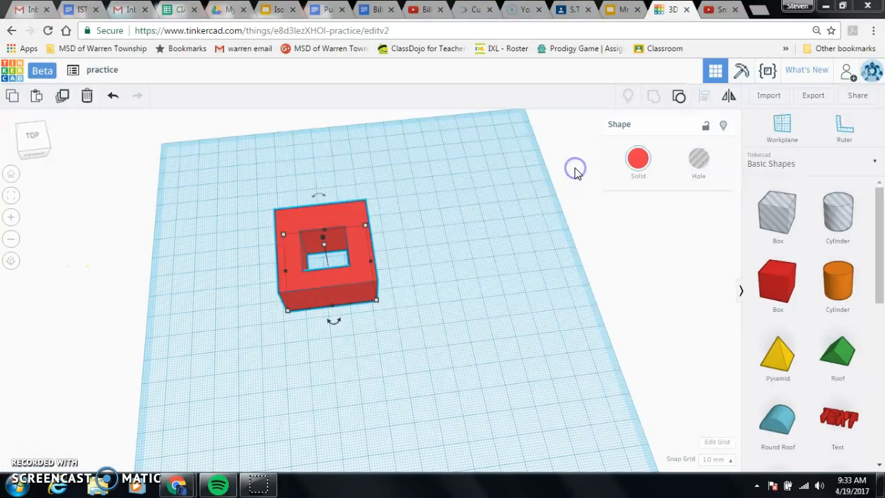
- Capture the hollowed red box with Snipping Tool, save the snip as a PNG named hole in Sample Pictures, and deselect the box
left_click(18, 489)
left_click(68, 283)
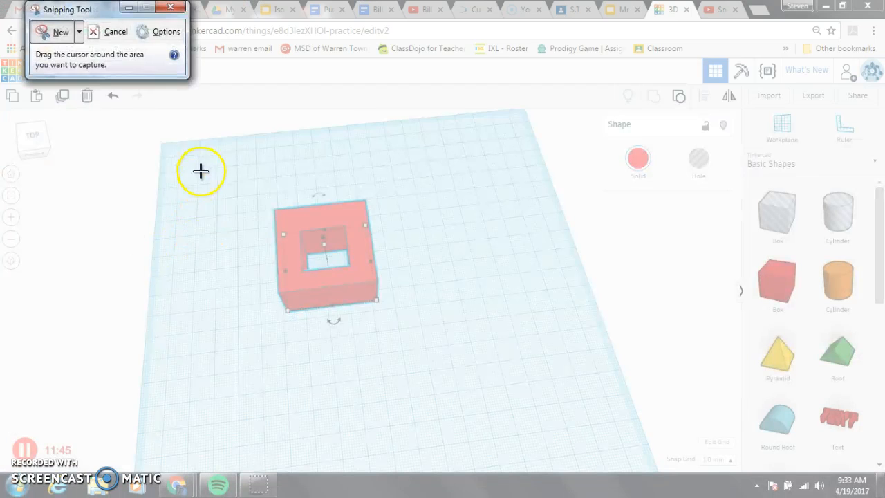
left_click_drag(213, 190, 471, 350)
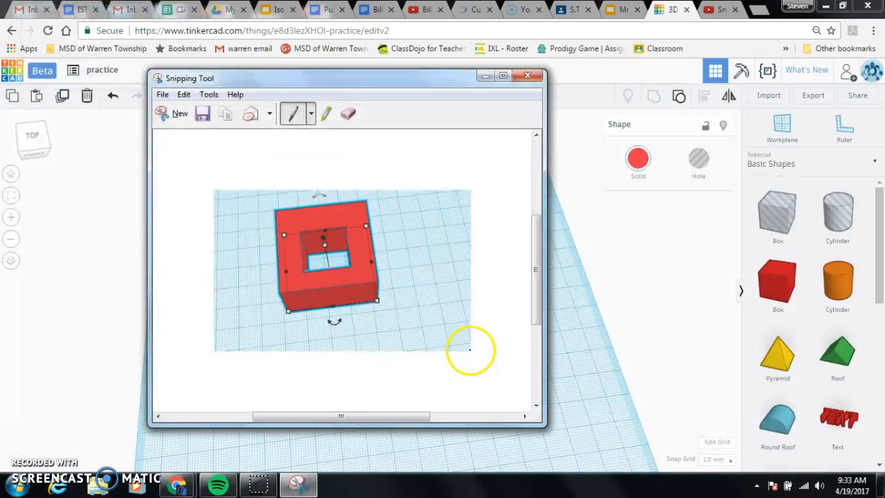
left_click(203, 116)
type("hole")
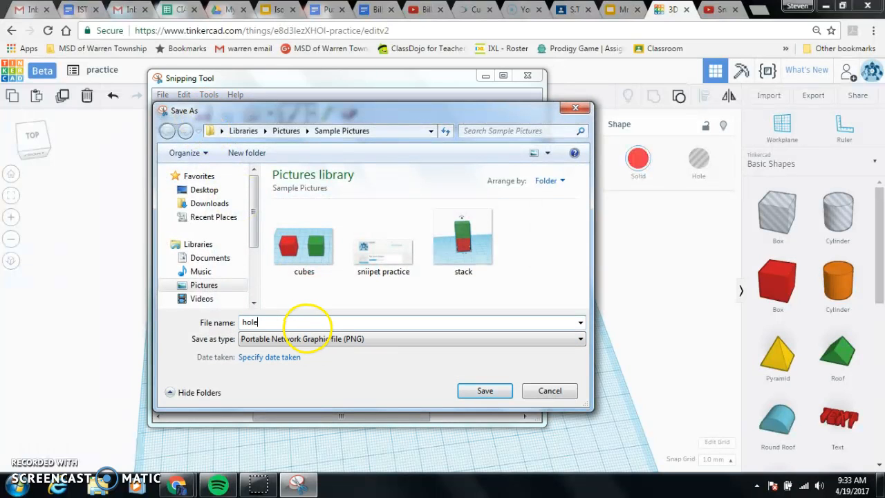
left_click(501, 392)
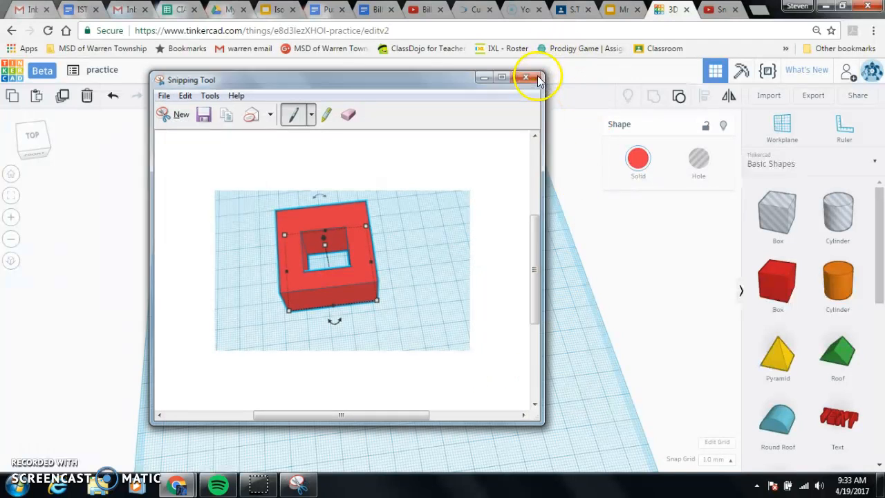
left_click(539, 78)
left_click(531, 296)
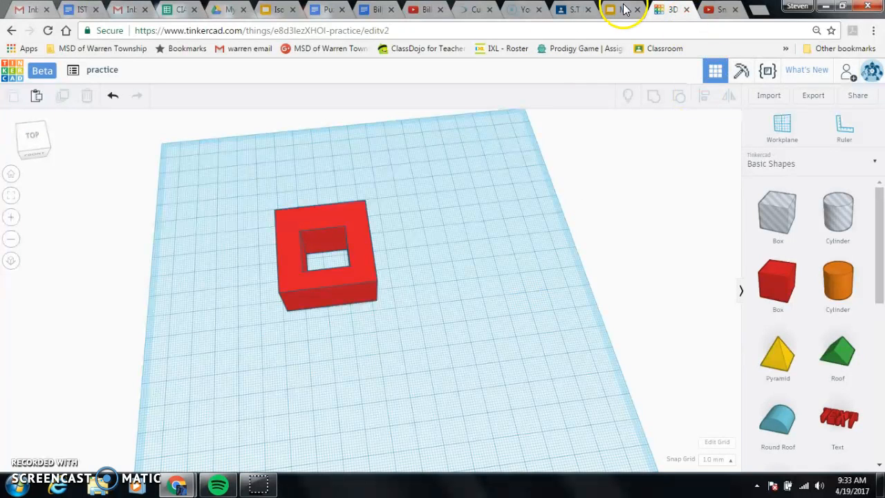
- In the Google Slides portfolio, insert the cubes picture on the "Tinkercad Practice Day 1" slide and place it at the body's upper-left corner
left_click(622, 9)
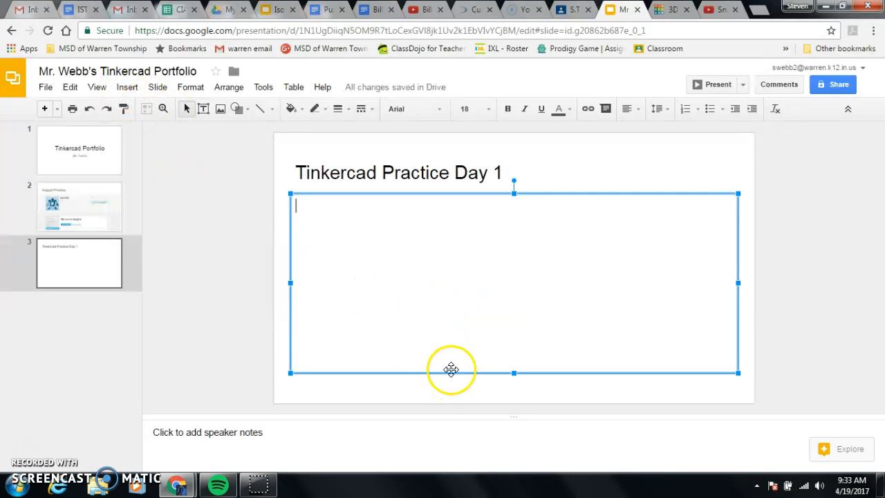
left_click(61, 158)
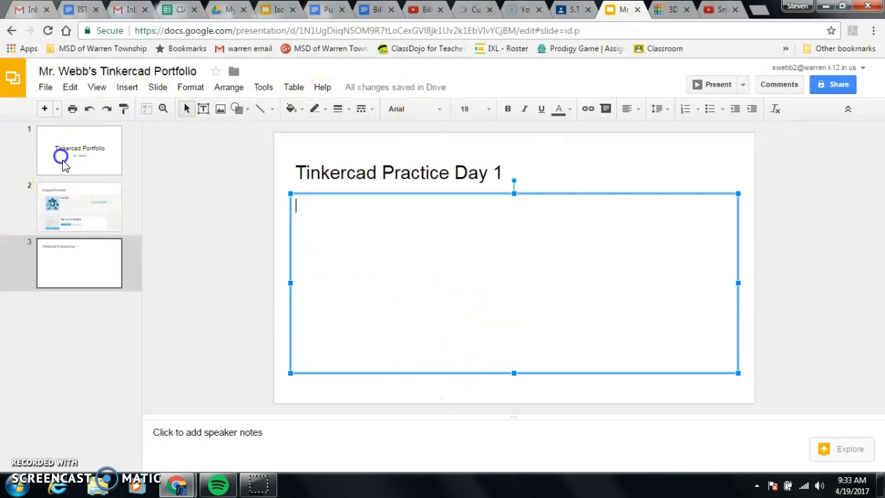
left_click(98, 269)
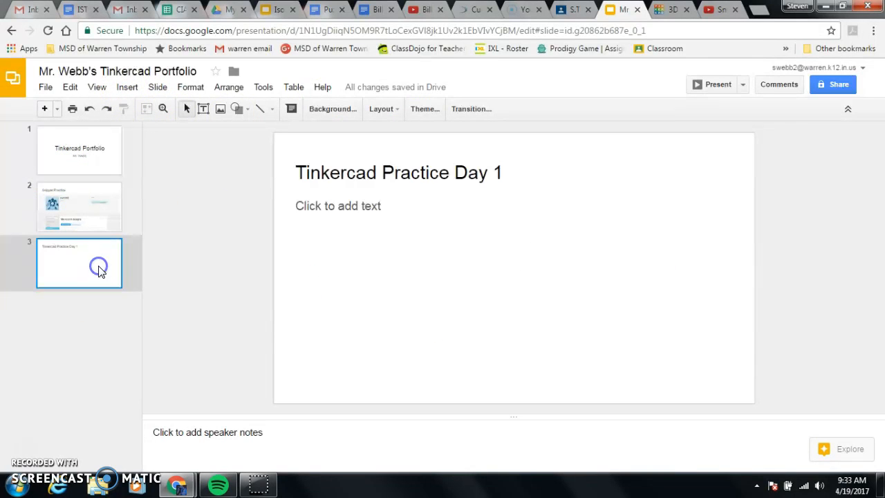
left_click(381, 211)
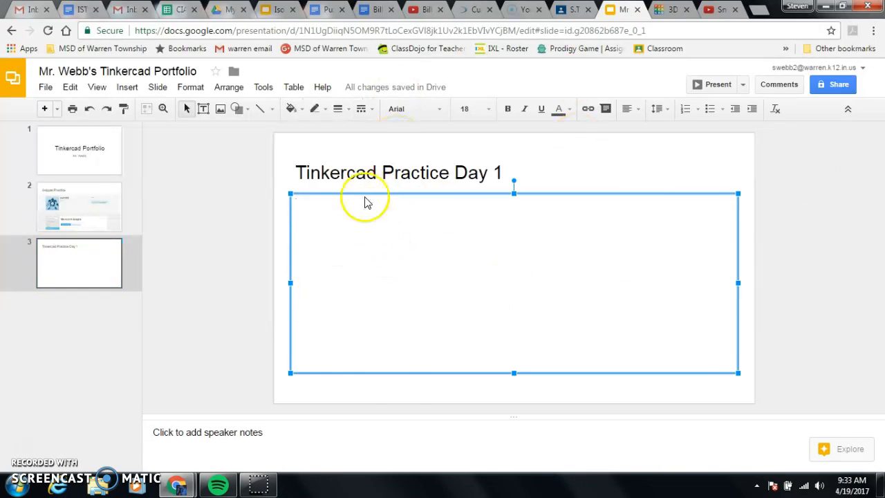
left_click(129, 89)
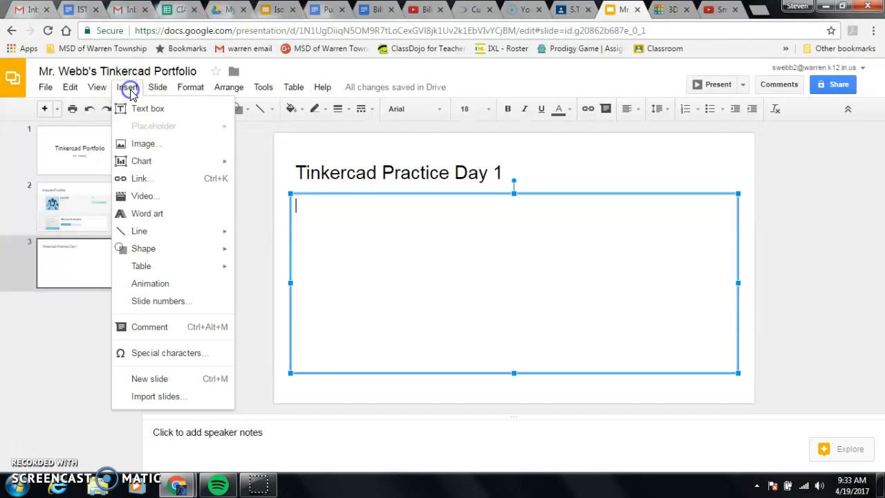
left_click(145, 143)
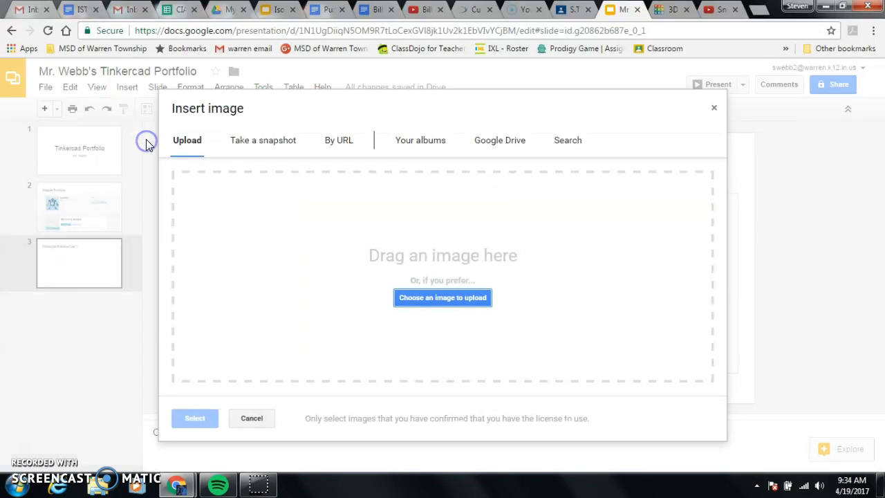
left_click(449, 301)
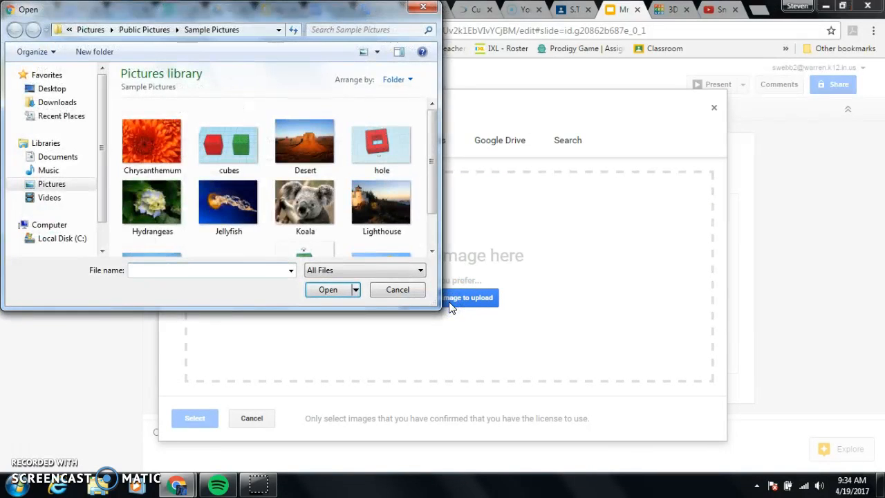
left_click(242, 146)
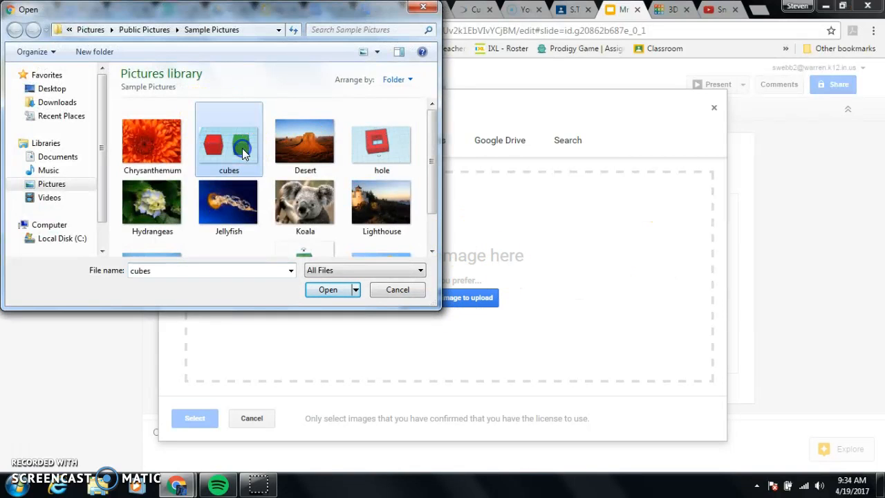
left_click(330, 289)
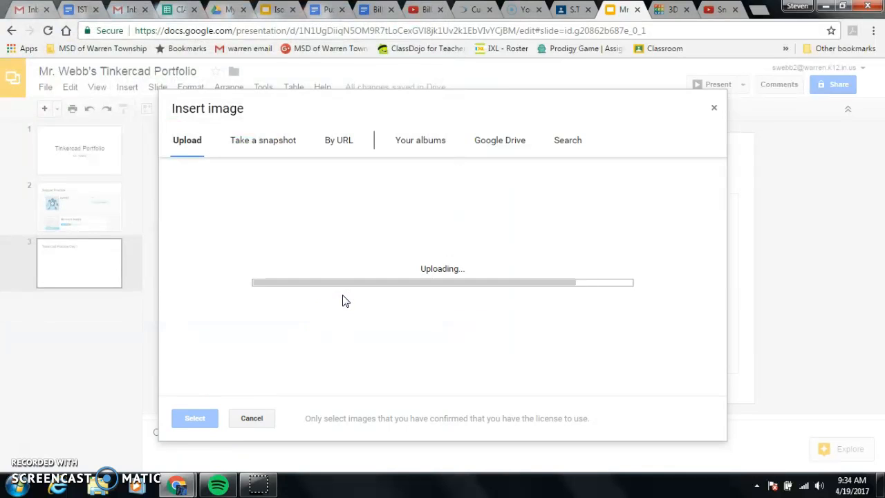
left_click_drag(532, 261, 361, 217)
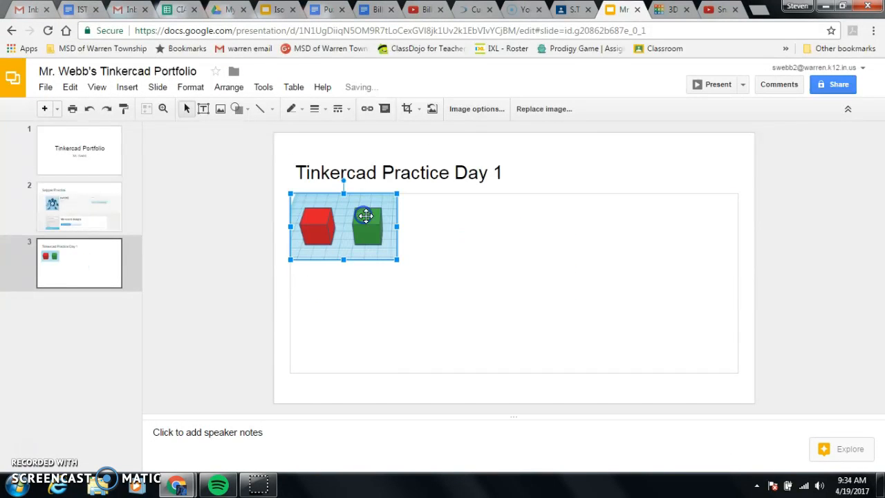
- Insert the stack picture from Sample Pictures on the same slide and place it directly beside the cubes picture
left_click(530, 250)
left_click(479, 253)
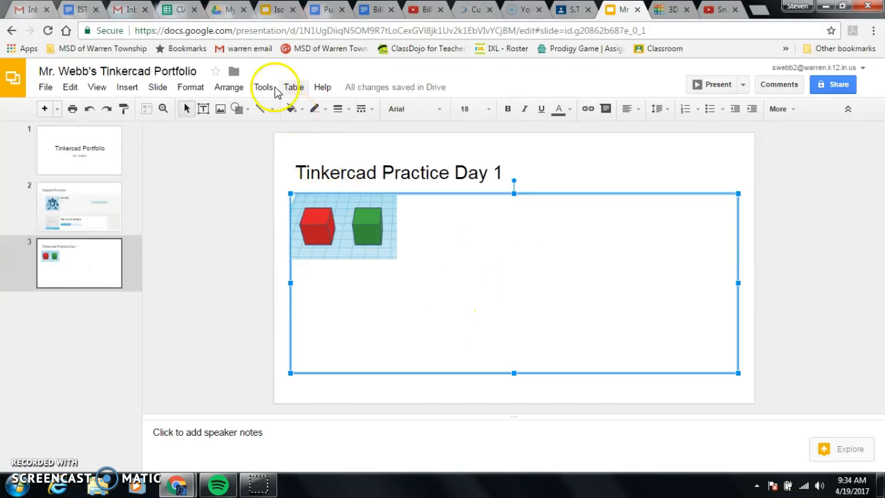
left_click(131, 90)
left_click(141, 144)
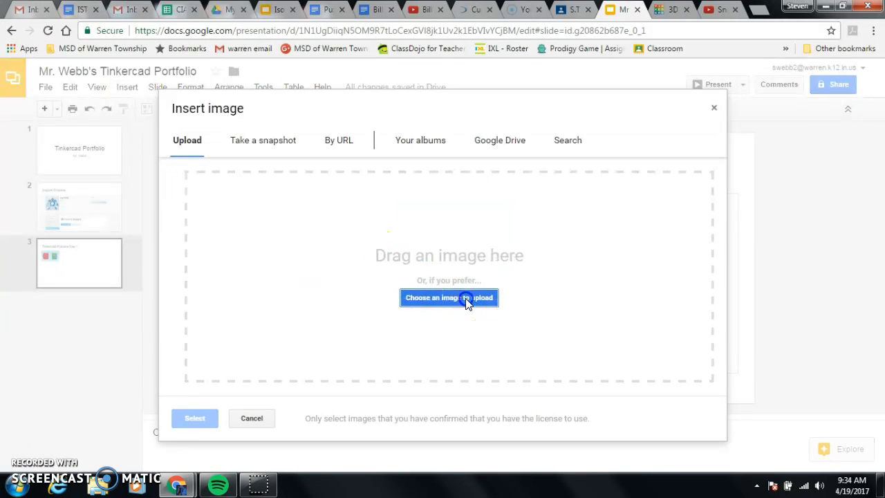
left_click(465, 298)
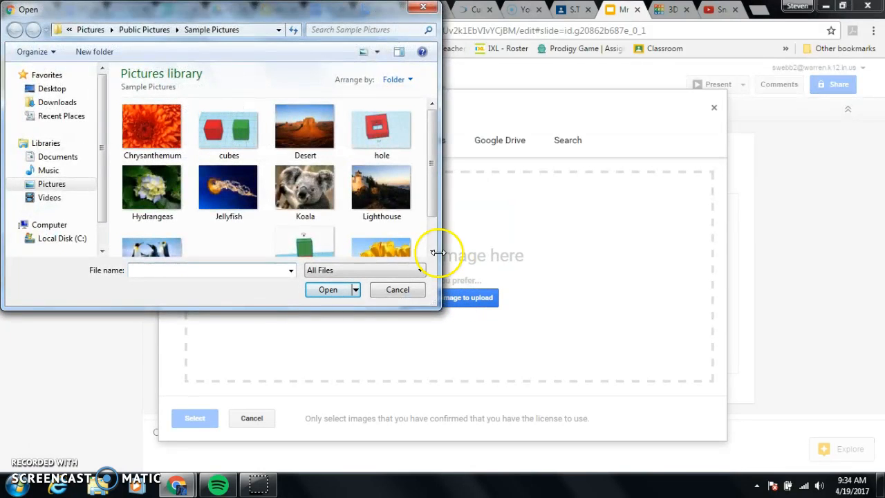
left_click_drag(438, 168, 440, 201)
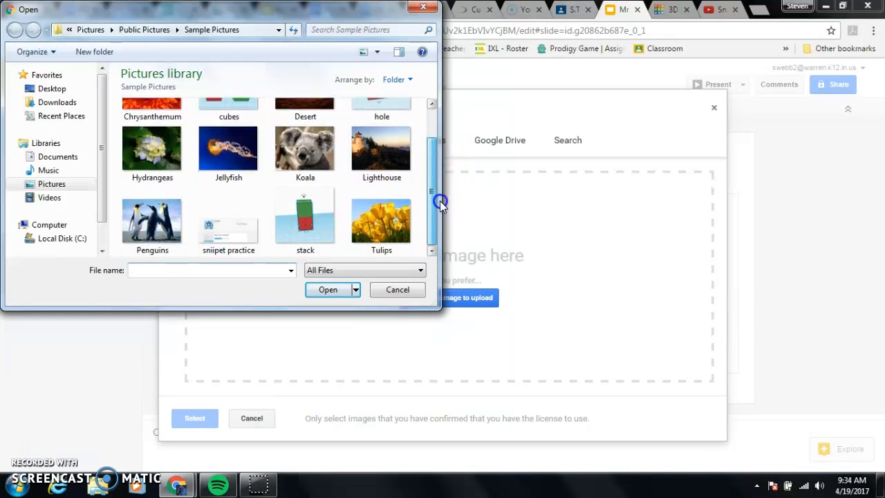
left_click(315, 228)
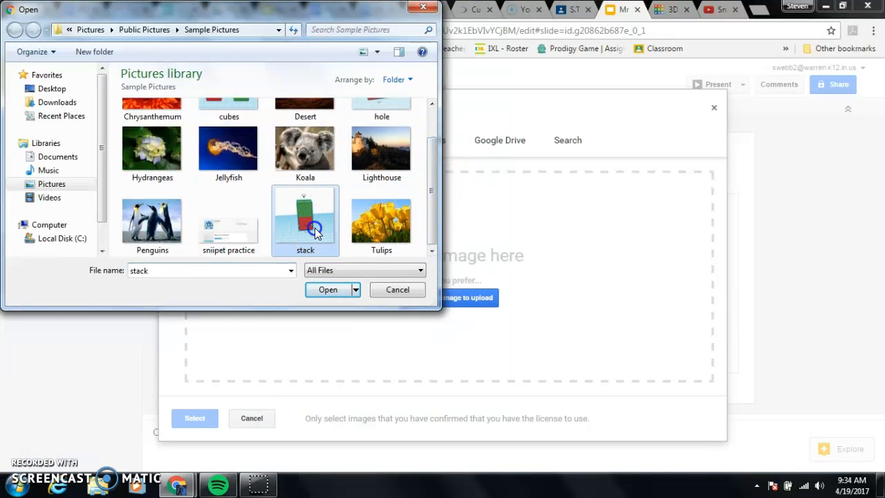
left_click(329, 290)
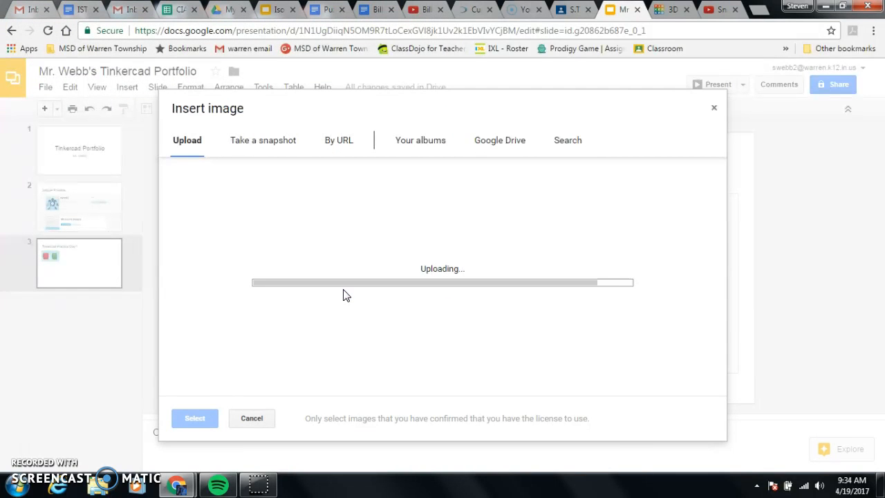
left_click_drag(524, 297, 481, 288)
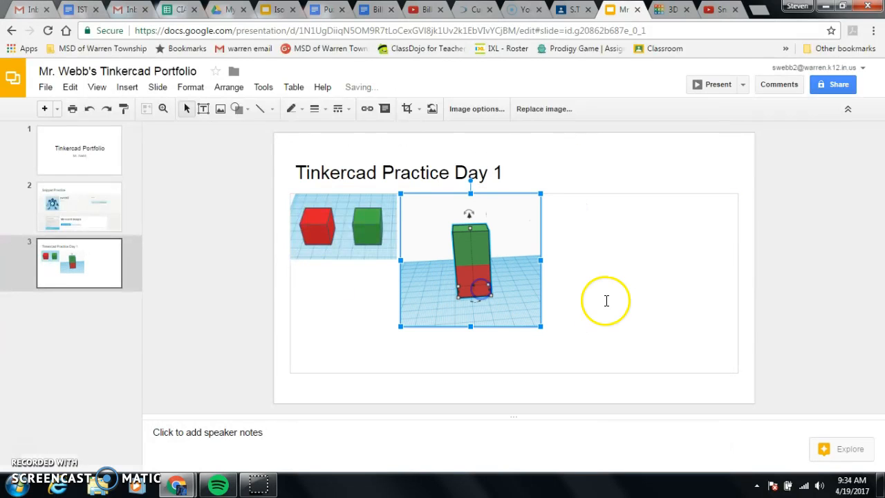
- Upload the hole picture from Sample Pictures to the "Tinkercad Practice Day 1" slide
left_click(600, 293)
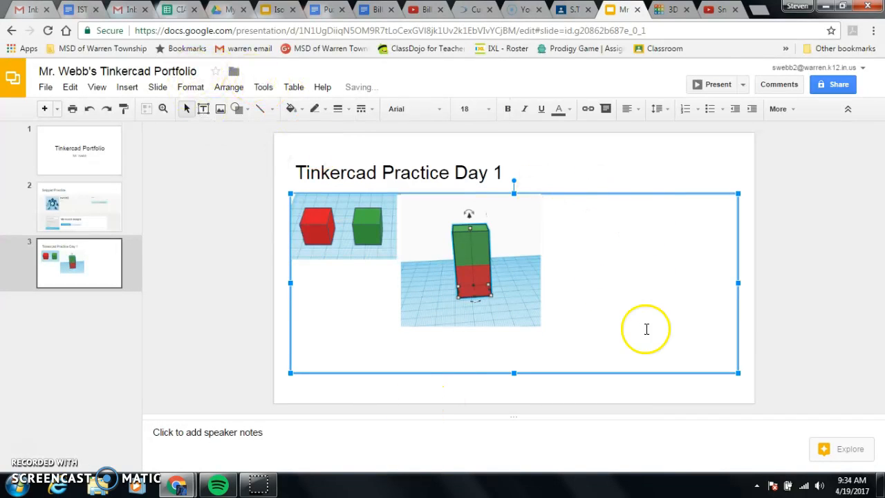
left_click(131, 87)
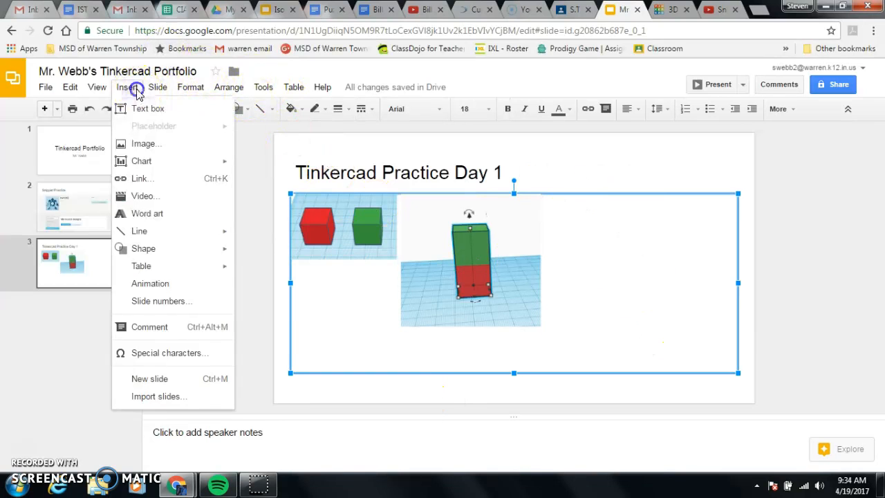
left_click(166, 144)
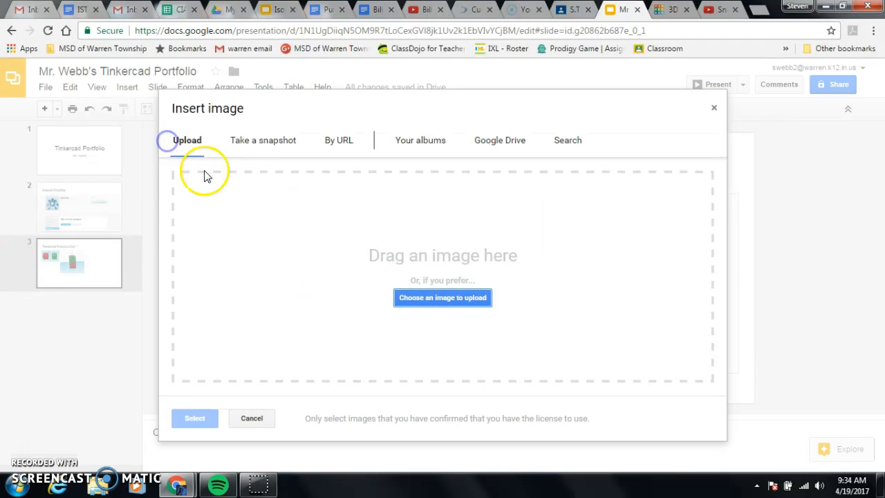
left_click(442, 299)
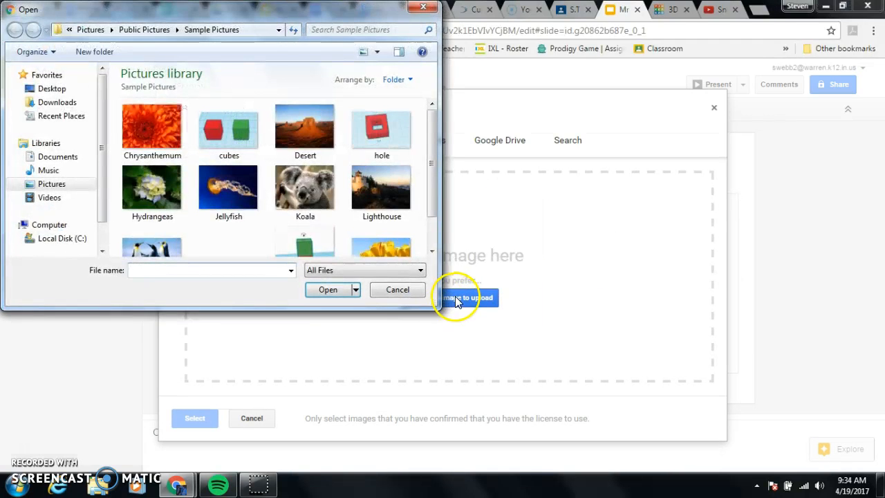
left_click(396, 135)
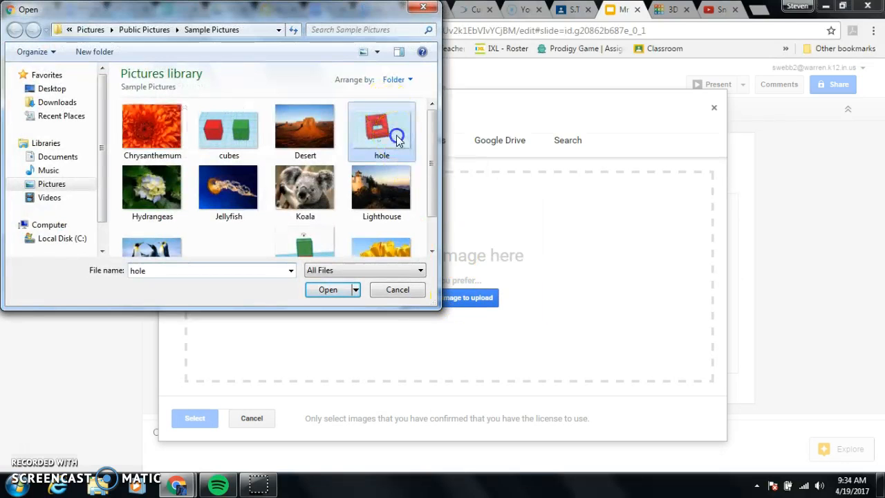
left_click(330, 290)
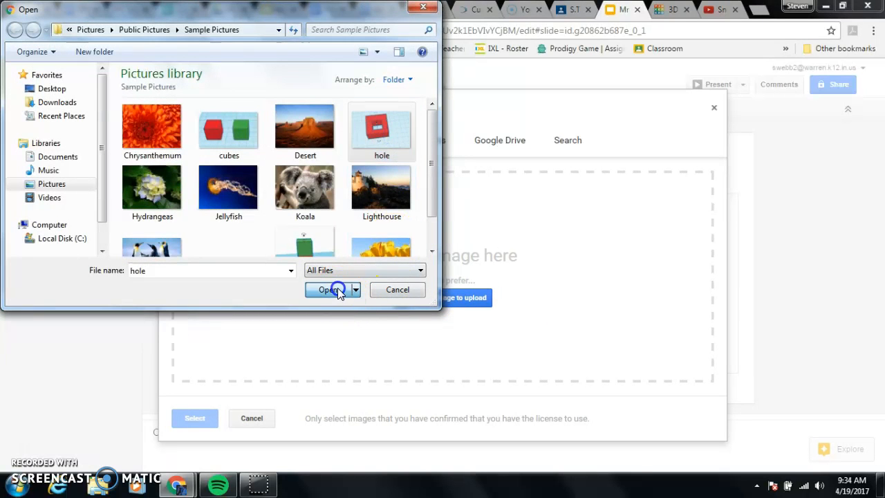